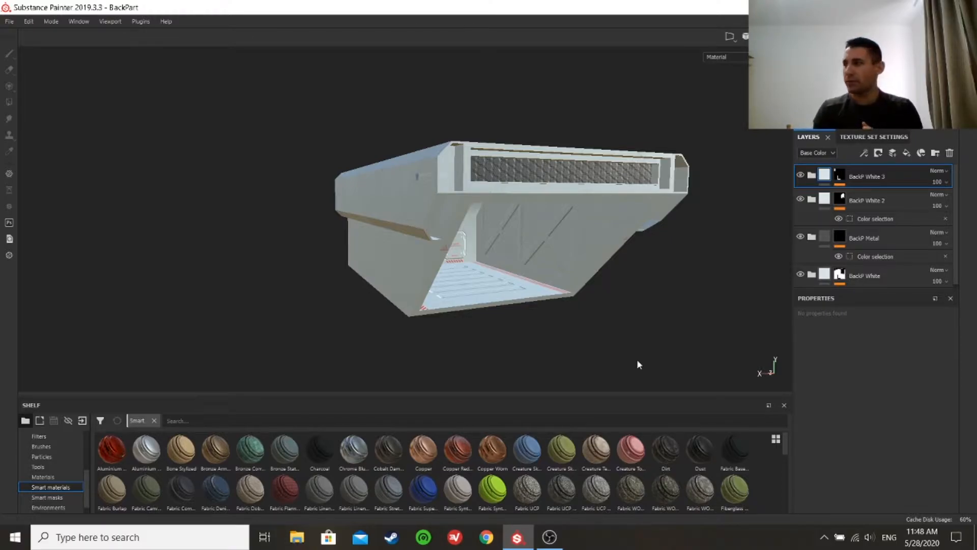
{"action": "left_click_drag", "start_coordinate": [609, 329], "coordinate": [640, 309], "text": "alt"}
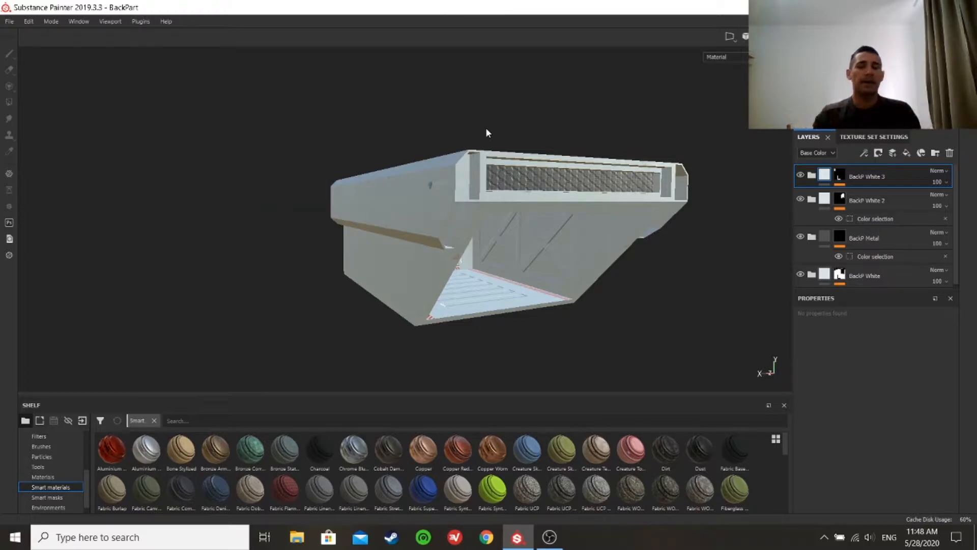
{"action": "left_click_drag", "start_coordinate": [615, 120], "coordinate": [473, 132], "text": "alt"}
{"action": "left_click_drag", "start_coordinate": [490, 230], "coordinate": [420, 137], "text": "alt"}
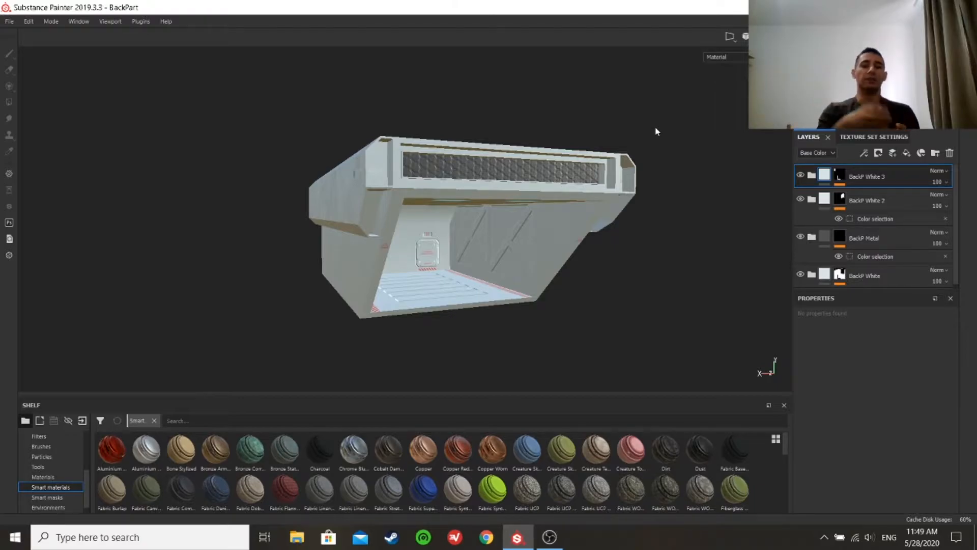
{"action": "scroll", "coordinate": [825, 199], "scroll_direction": "down", "scroll_amount": 1}
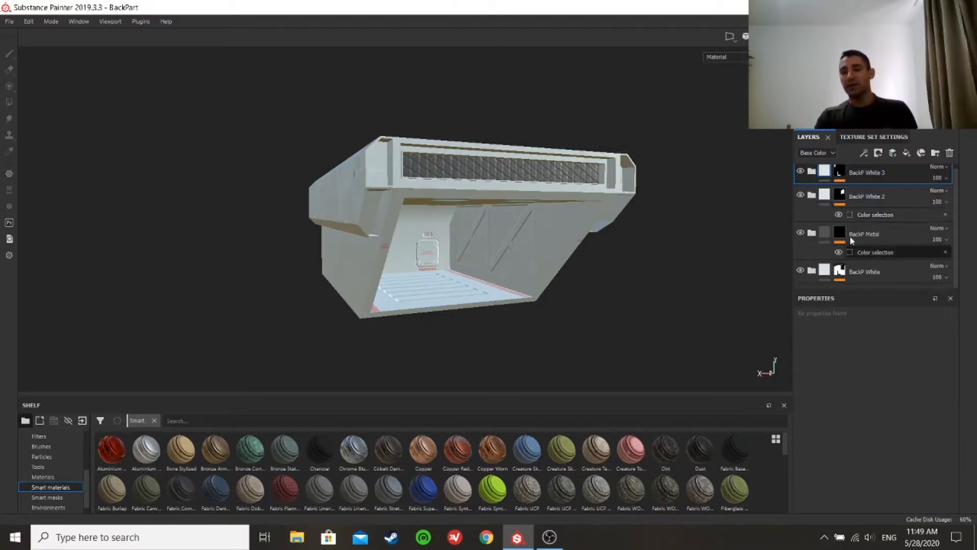
{"action": "scroll", "coordinate": [855, 270], "scroll_direction": "up", "scroll_amount": 1}
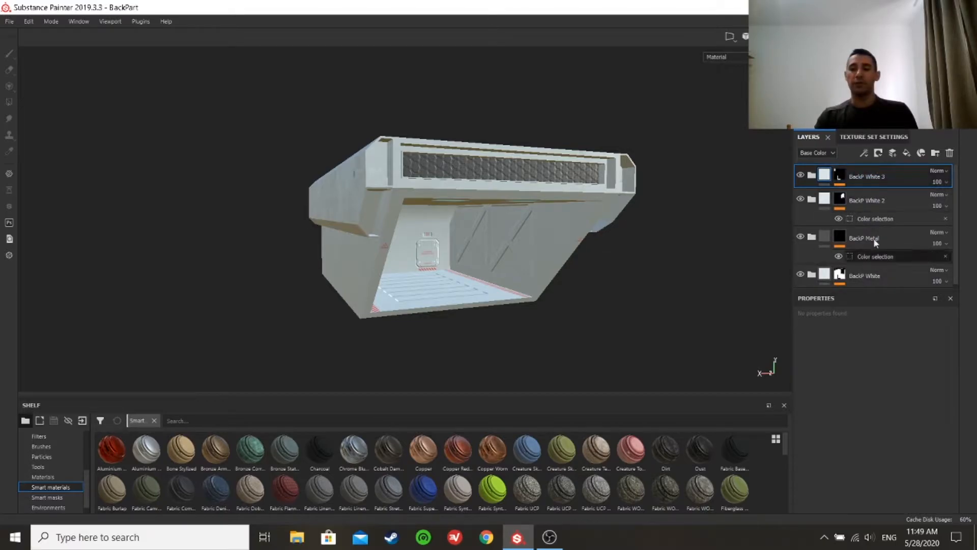
{"action": "scroll", "coordinate": [877, 231], "scroll_direction": "down", "scroll_amount": 1}
Examine the interior bay of the model, including the ceiling lights and vents, rear wall details, cross-braced side walls and striped floor edges
{"action": "left_click_drag", "start_coordinate": [491, 259], "coordinate": [539, 228], "text": "alt"}
{"action": "left_click_drag", "start_coordinate": [520, 270], "coordinate": [488, 267], "text": "alt"}
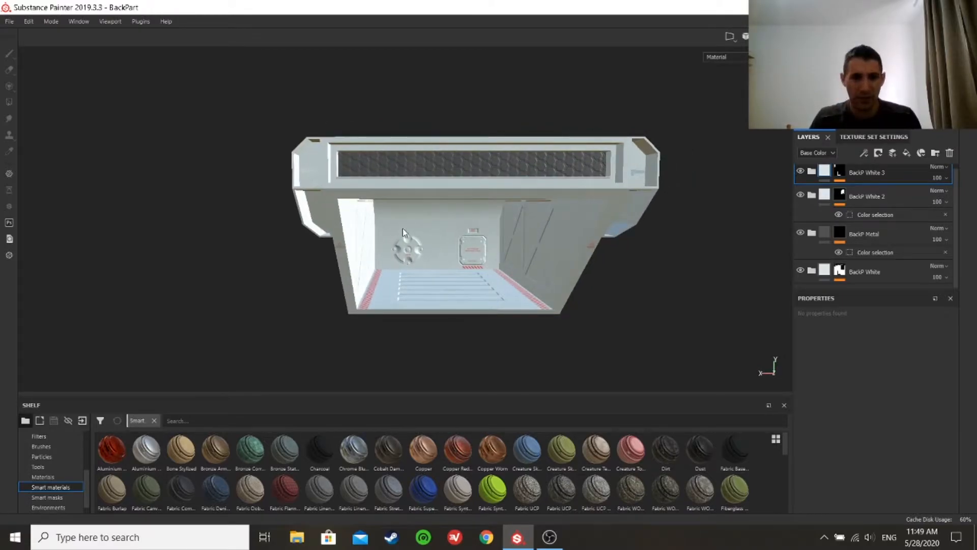
{"action": "mouse_move", "coordinate": [471, 270]}
{"action": "right_mouse_down", "text": "shift"}
{"action": "mouse_move", "coordinate": [482, 269]}
{"action": "mouse_move", "coordinate": [414, 270]}
{"action": "mouse_move", "coordinate": [481, 267]}
{"action": "right_mouse_up", "text": "shift"}
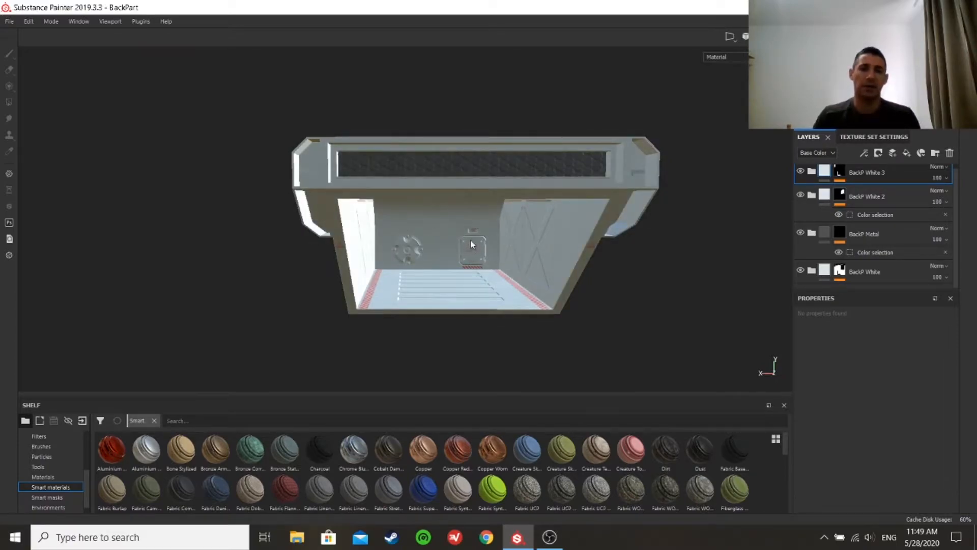
{"action": "scroll", "coordinate": [468, 242], "scroll_direction": "up", "scroll_amount": 5}
{"action": "left_click_drag", "start_coordinate": [467, 245], "coordinate": [406, 95], "text": "alt"}
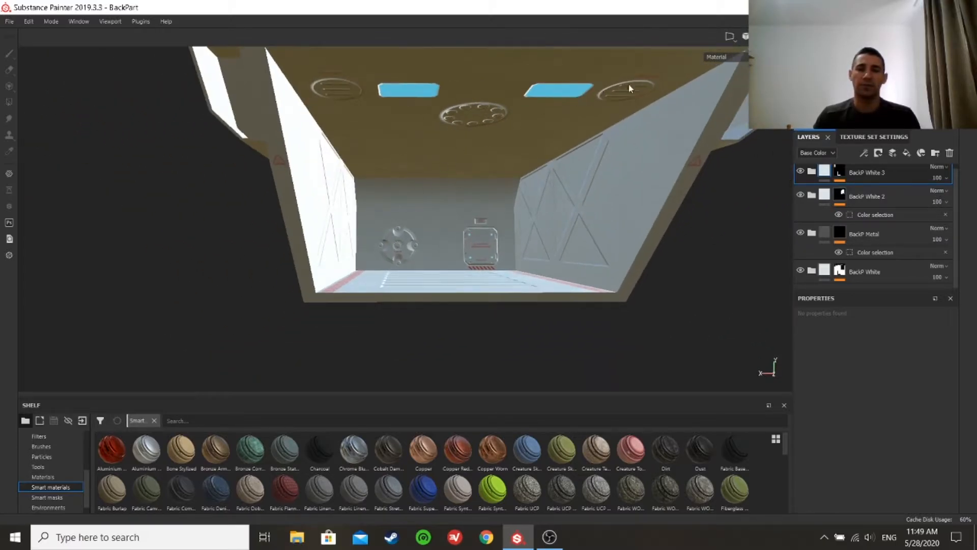
{"action": "scroll", "coordinate": [577, 163], "scroll_direction": "down", "scroll_amount": 5}
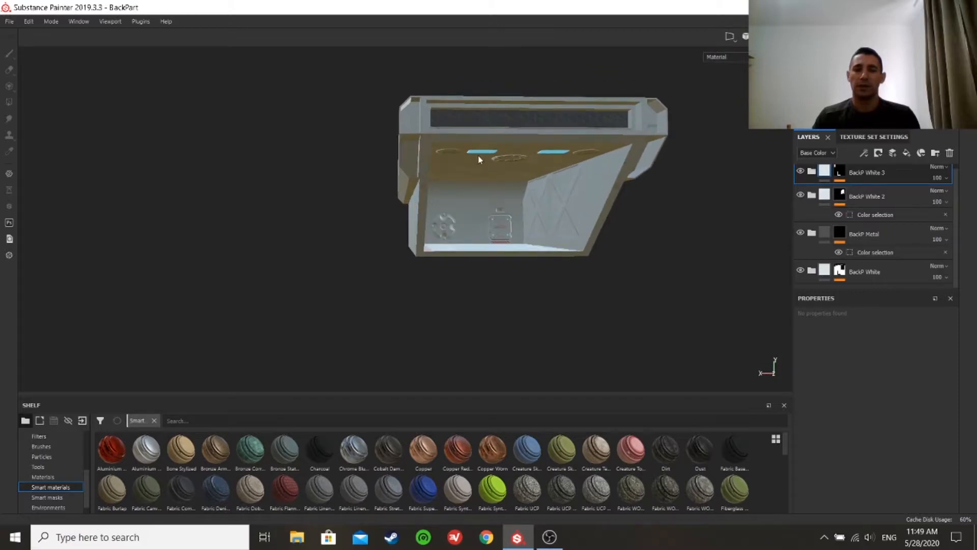
{"action": "left_click_drag", "start_coordinate": [526, 203], "coordinate": [566, 255], "text": "alt"}
{"action": "scroll", "coordinate": [533, 260], "scroll_direction": "up", "scroll_amount": 4}
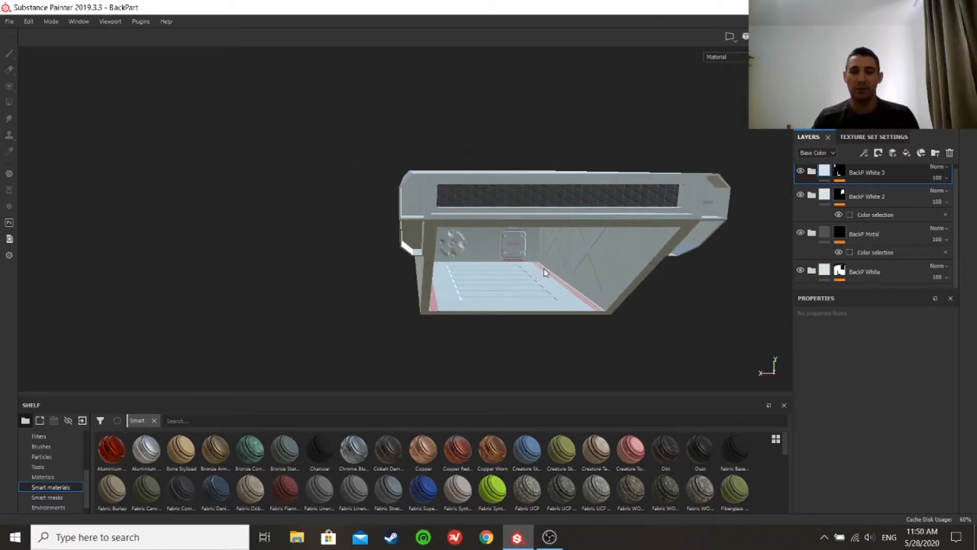
{"action": "scroll", "coordinate": [564, 318], "scroll_direction": "up", "scroll_amount": 5}
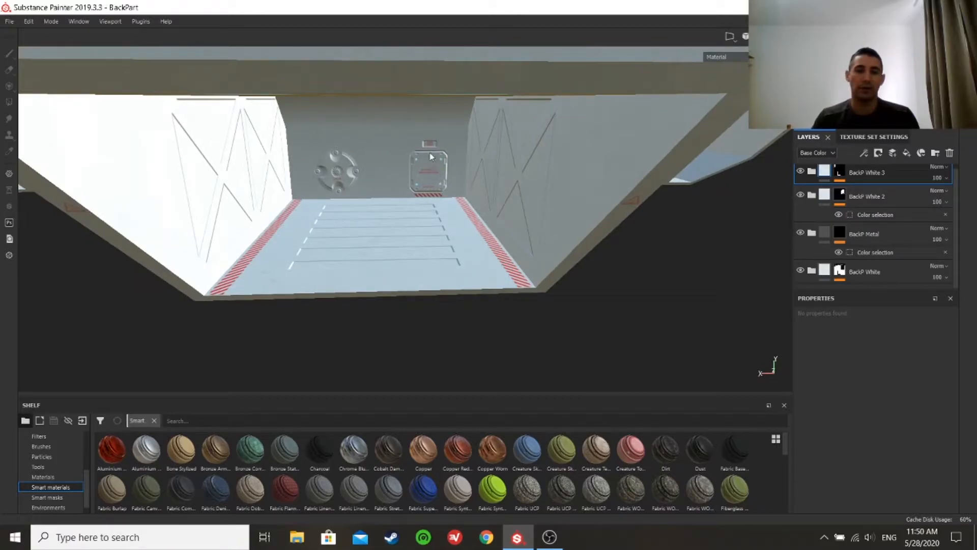
{"action": "key", "text": "alt"}
{"action": "scroll", "coordinate": [433, 224], "scroll_direction": "down", "scroll_amount": 8}
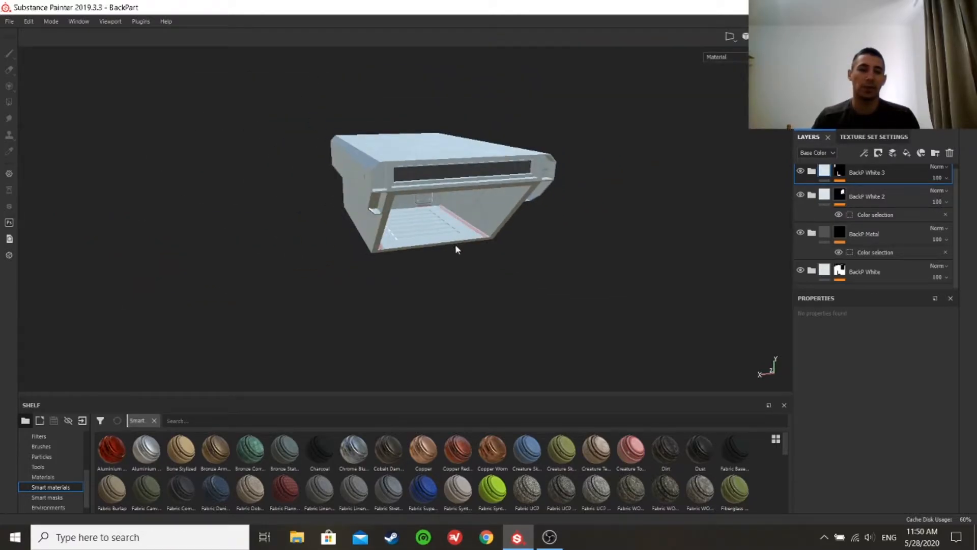
{"action": "scroll", "coordinate": [414, 219], "scroll_direction": "up", "scroll_amount": 5}
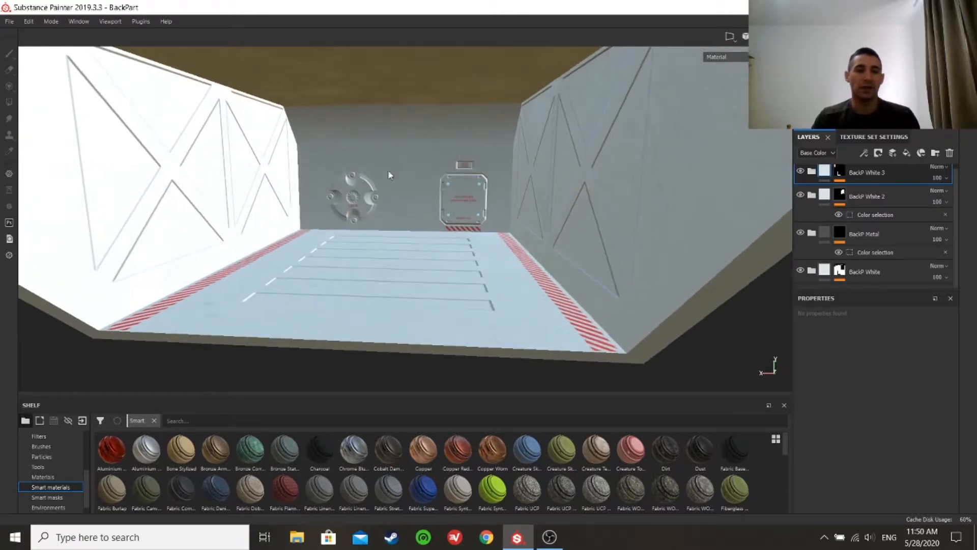
{"action": "scroll", "coordinate": [402, 188], "scroll_direction": "down", "scroll_amount": 3}
{"action": "left_click_drag", "start_coordinate": [417, 201], "coordinate": [571, 238], "text": "alt"}
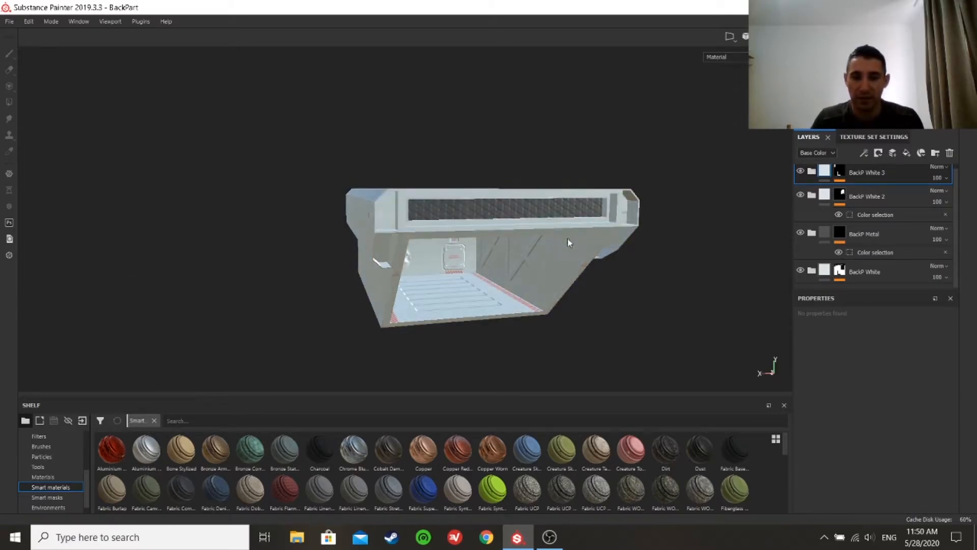
Examine the dark hexagonal grille on the front face up close, along with the surrounding white outer shell under different lighting
{"action": "scroll", "coordinate": [568, 207], "scroll_direction": "up", "scroll_amount": 6}
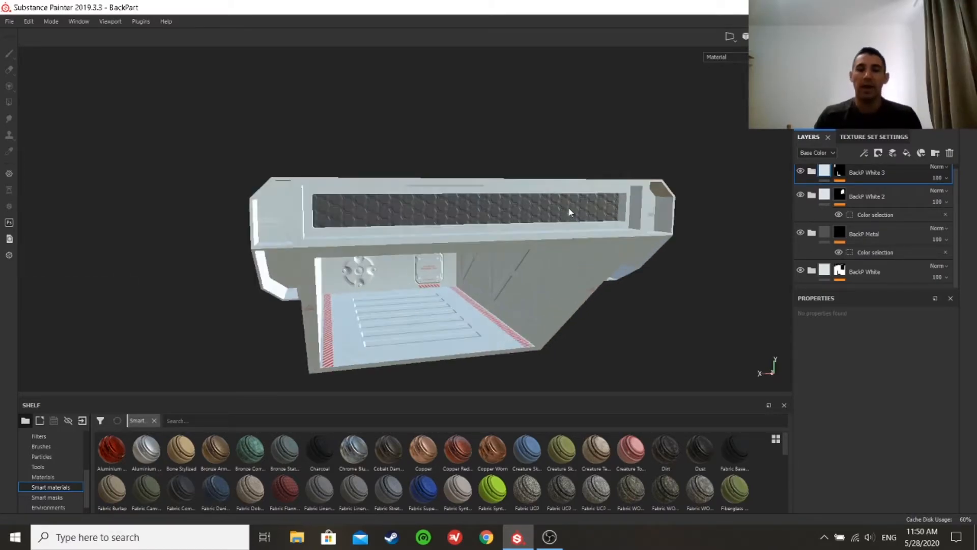
{"action": "left_click_drag", "start_coordinate": [533, 209], "coordinate": [557, 204], "text": "alt"}
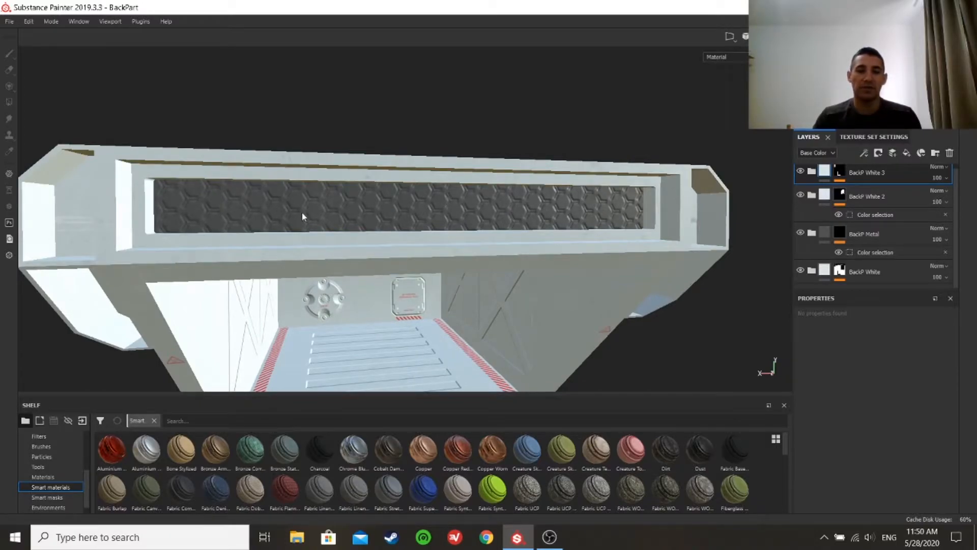
{"action": "scroll", "coordinate": [396, 212], "scroll_direction": "up", "scroll_amount": 4}
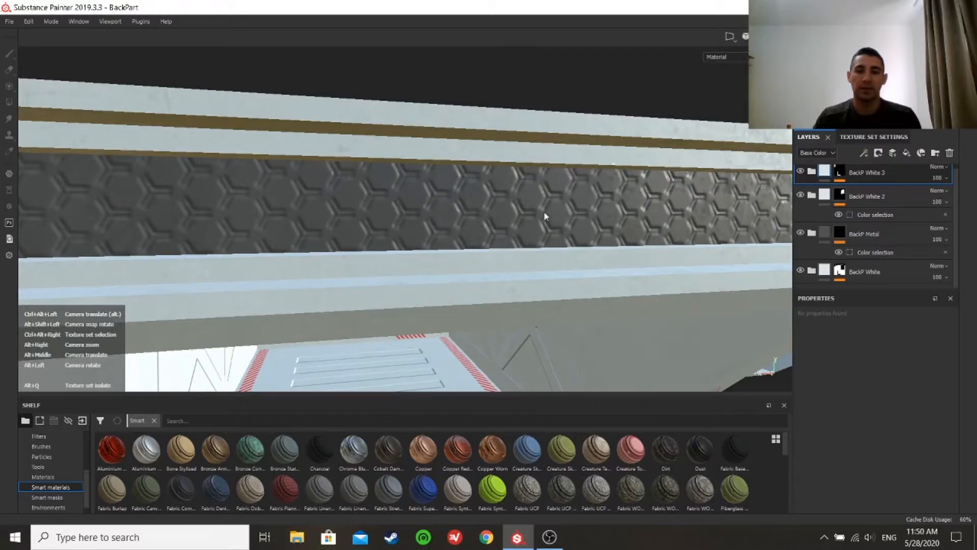
{"action": "scroll", "coordinate": [539, 219], "scroll_direction": "down", "scroll_amount": 5}
{"action": "mouse_move", "coordinate": [522, 247]}
{"action": "left_mouse_down", "text": "alt"}
{"action": "mouse_move", "coordinate": [543, 244]}
{"action": "mouse_move", "coordinate": [503, 248]}
{"action": "left_mouse_up", "text": "alt"}
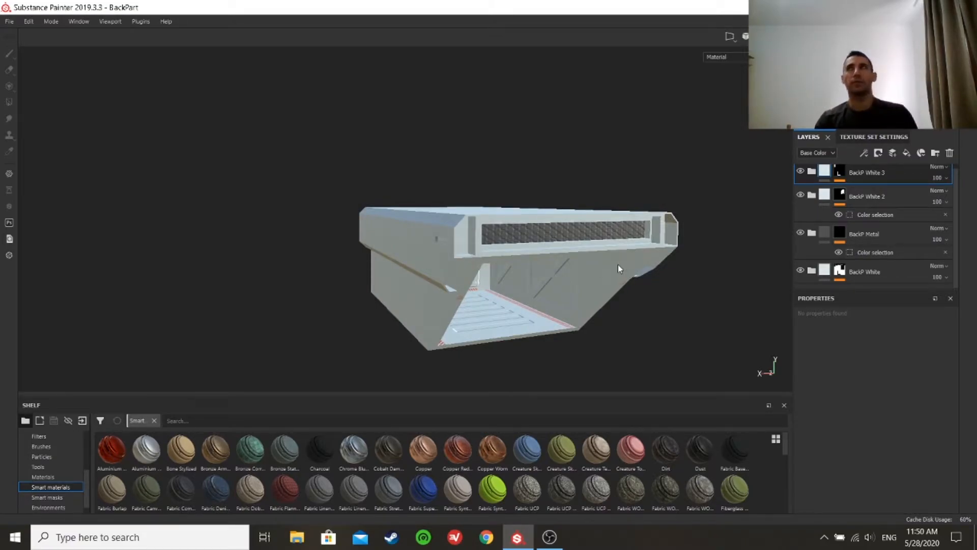
{"action": "mouse_move", "coordinate": [615, 262]}
{"action": "middle_mouse_down", "text": "alt"}
{"action": "mouse_move", "coordinate": [640, 275]}
{"action": "mouse_move", "coordinate": [611, 250]}
{"action": "middle_mouse_up", "text": "alt"}
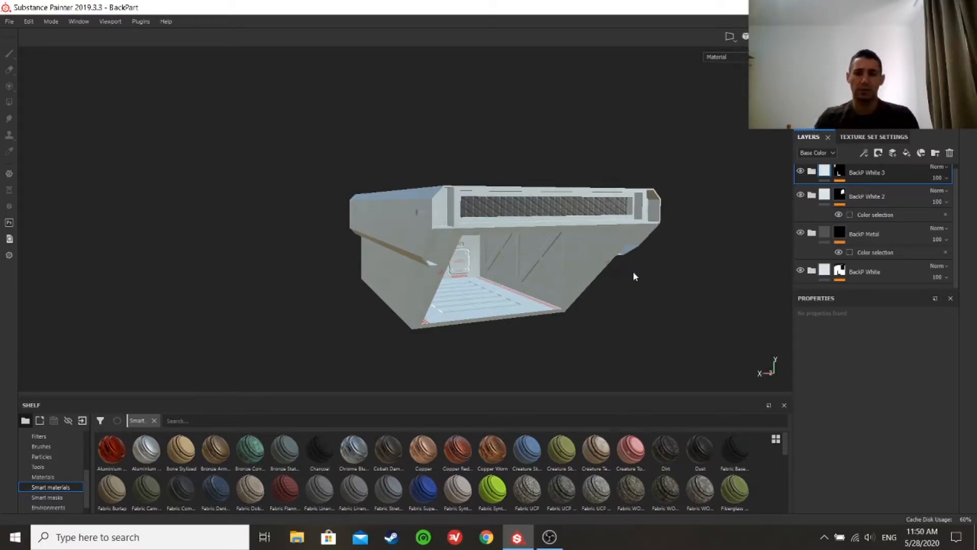
{"action": "right_click_drag", "start_coordinate": [633, 277], "coordinate": [644, 270], "text": "shift"}
{"action": "left_click_drag", "start_coordinate": [643, 269], "coordinate": [557, 255], "text": "alt"}
{"action": "left_click_drag", "start_coordinate": [443, 209], "coordinate": [416, 225], "text": "alt"}
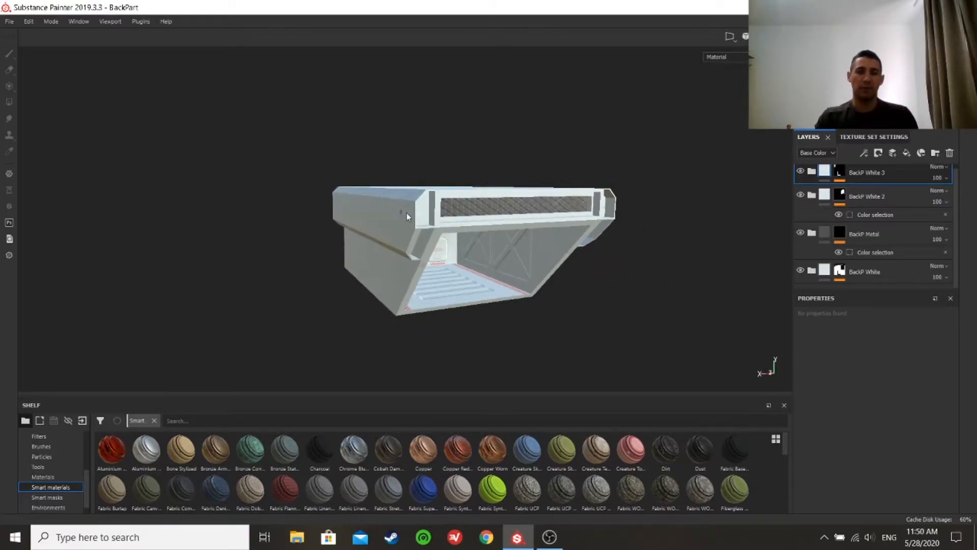
{"action": "left_click_drag", "start_coordinate": [550, 234], "coordinate": [450, 211], "text": "alt"}
{"action": "left_click_drag", "start_coordinate": [554, 212], "coordinate": [453, 199], "text": "alt"}
{"action": "scroll", "coordinate": [541, 212], "scroll_direction": "up", "scroll_amount": 4}
{"action": "left_click_drag", "start_coordinate": [512, 200], "coordinate": [471, 226], "text": "alt"}
{"action": "scroll", "coordinate": [472, 226], "scroll_direction": "down", "scroll_amount": 4}
{"action": "left_click_drag", "start_coordinate": [465, 262], "coordinate": [530, 258], "text": "alt"}
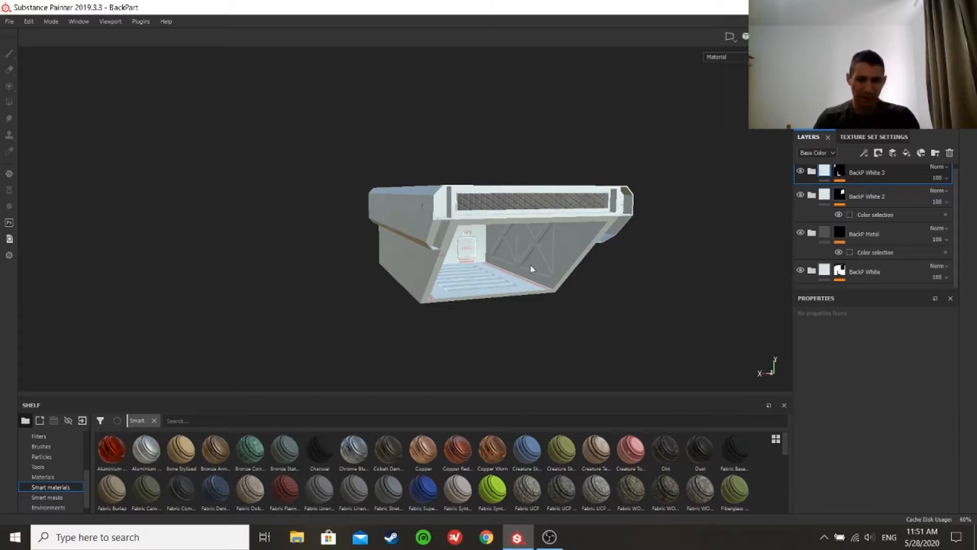
Review the BackP White, BackP White 2, BackP White 3 and BackP Metal folders and their masks against the model
{"action": "double_click", "coordinate": [894, 179]}
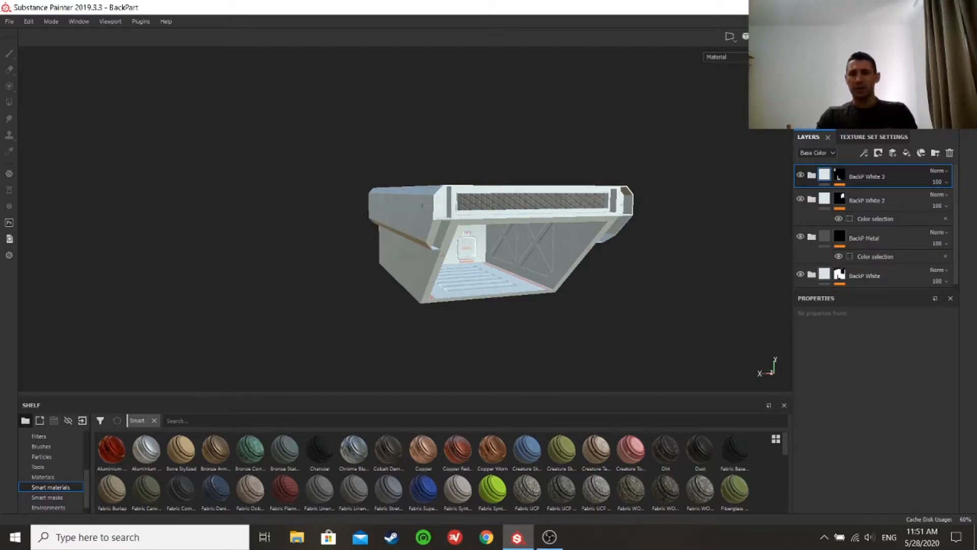
{"action": "left_click_drag", "start_coordinate": [436, 253], "coordinate": [458, 258], "text": "alt"}
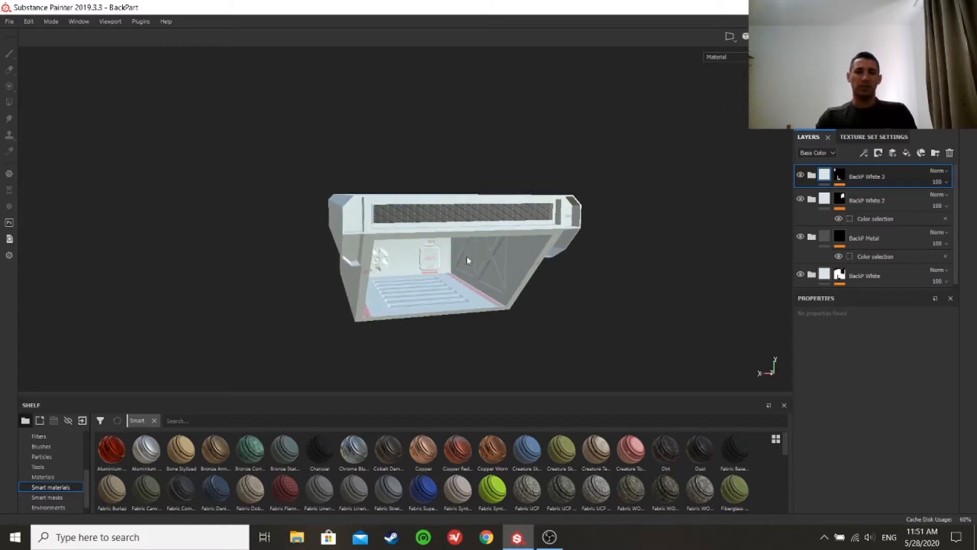
{"action": "scroll", "coordinate": [907, 234], "scroll_direction": "down", "scroll_amount": 1}
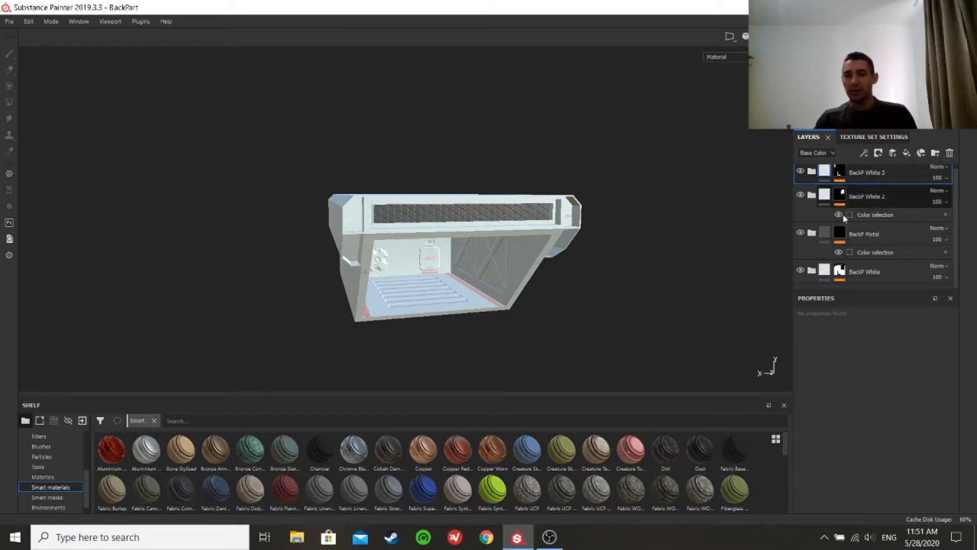
{"action": "scroll", "coordinate": [957, 230], "scroll_direction": "up", "scroll_amount": 1}
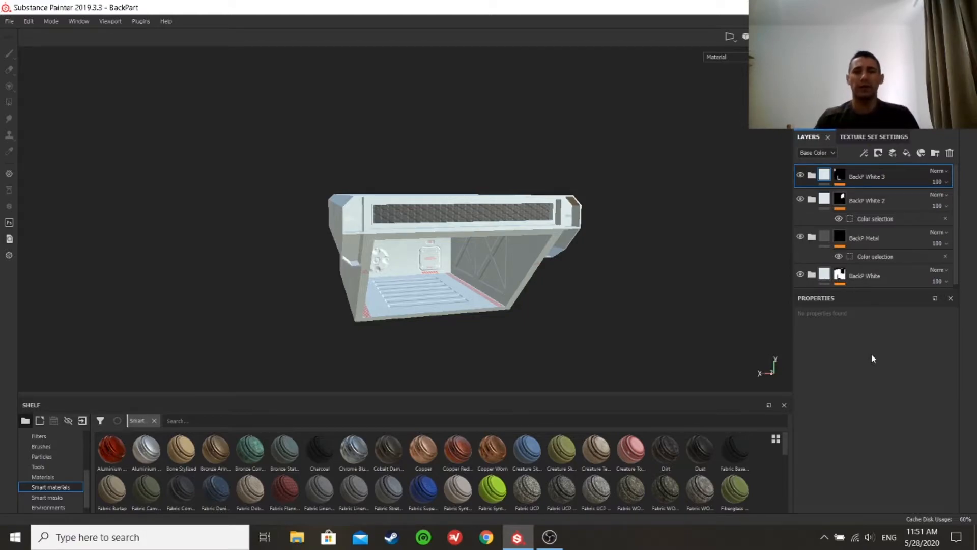
{"action": "left_click_drag", "start_coordinate": [524, 273], "coordinate": [579, 263], "text": "alt"}
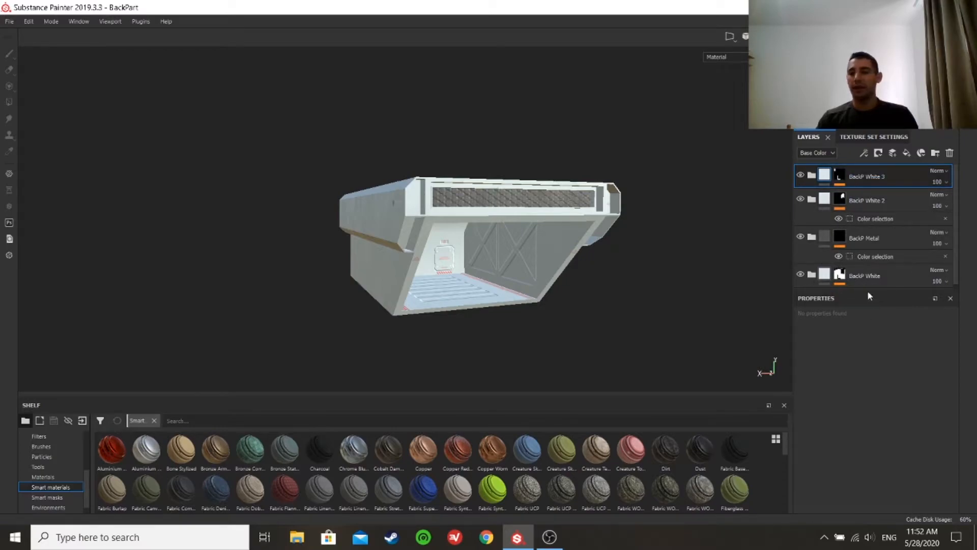
{"action": "scroll", "coordinate": [886, 239], "scroll_direction": "down", "scroll_amount": 1}
{"action": "scroll", "coordinate": [863, 285], "scroll_direction": "up", "scroll_amount": 1}
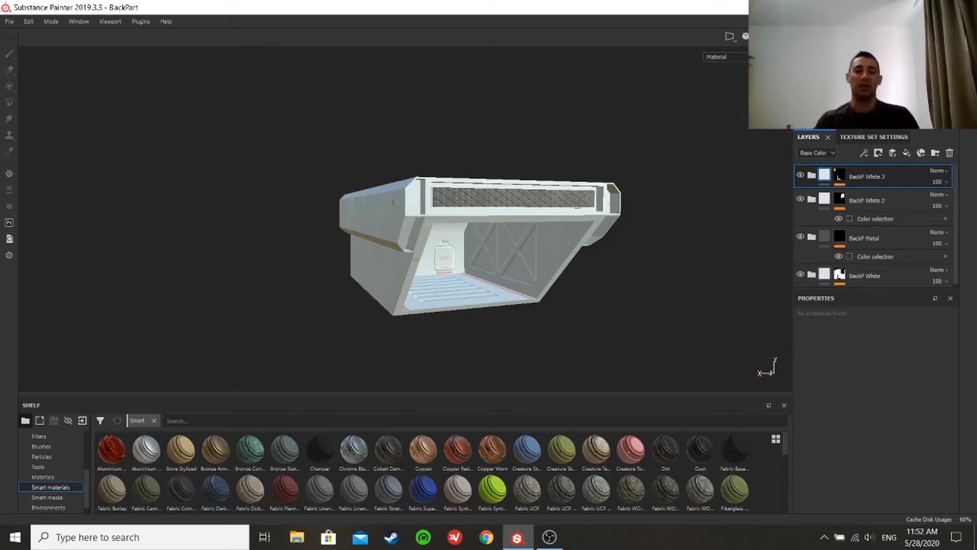
{"action": "mouse_move", "coordinate": [602, 240]}
{"action": "left_mouse_down", "text": "alt"}
{"action": "mouse_move", "coordinate": [616, 265]}
{"action": "mouse_move", "coordinate": [611, 247]}
{"action": "mouse_move", "coordinate": [593, 244]}
{"action": "mouse_move", "coordinate": [609, 248]}
{"action": "left_mouse_up", "text": "alt"}
{"action": "scroll", "coordinate": [594, 245], "scroll_direction": "up", "scroll_amount": 2}
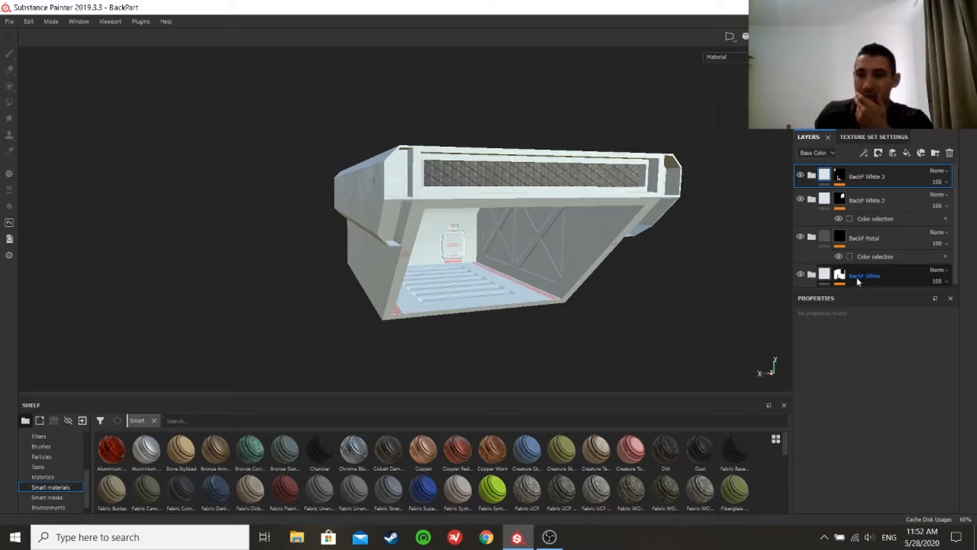
{"action": "scroll", "coordinate": [856, 275], "scroll_direction": "down", "scroll_amount": 1}
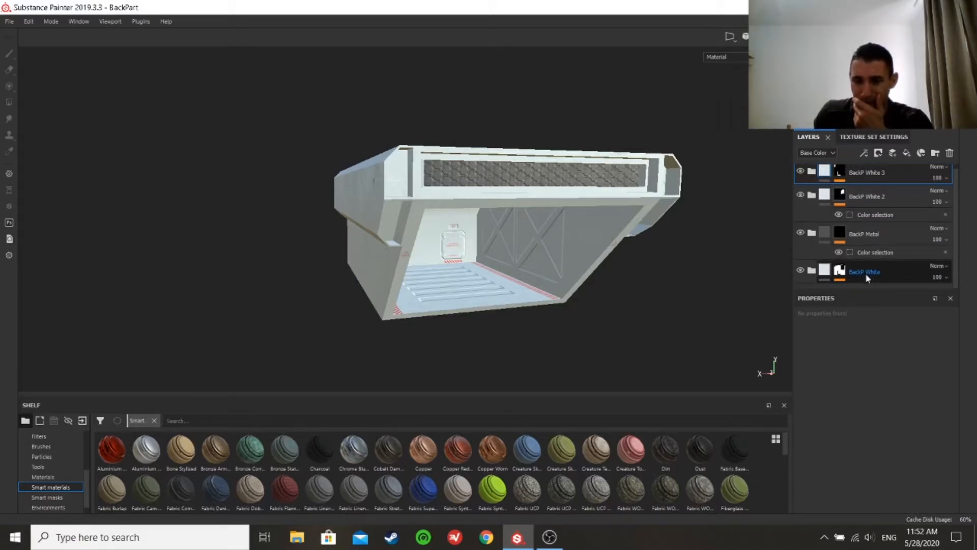
Examine the white material's surface detail on the outer side wall around the logo decal and on the roof from several angles
{"action": "left_click_drag", "start_coordinate": [357, 220], "coordinate": [390, 205], "text": "alt"}
{"action": "key", "text": "alt"}
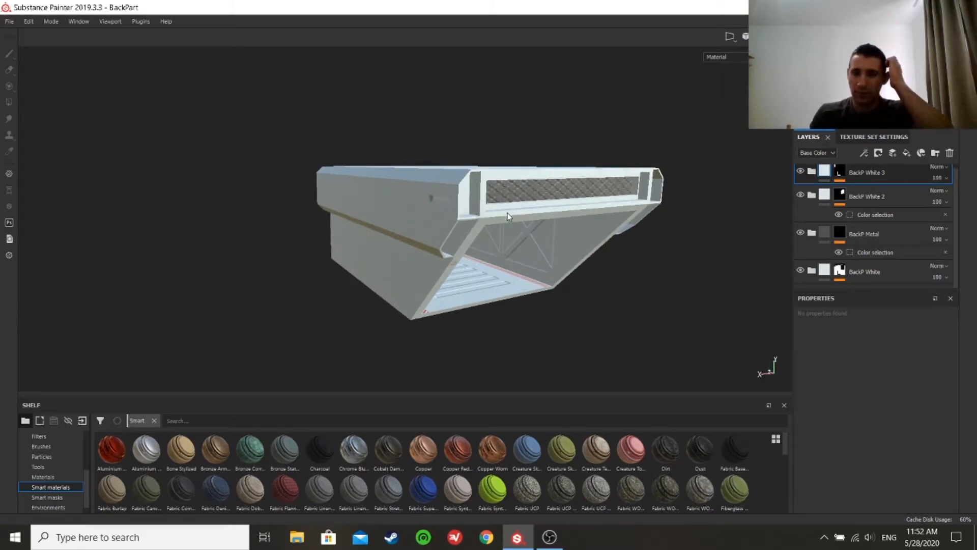
{"action": "mouse_move", "coordinate": [540, 253]}
{"action": "left_mouse_down", "text": "alt"}
{"action": "mouse_move", "coordinate": [519, 246]}
{"action": "mouse_move", "coordinate": [561, 270]}
{"action": "mouse_move", "coordinate": [558, 253]}
{"action": "mouse_move", "coordinate": [498, 254]}
{"action": "left_mouse_up", "text": "alt"}
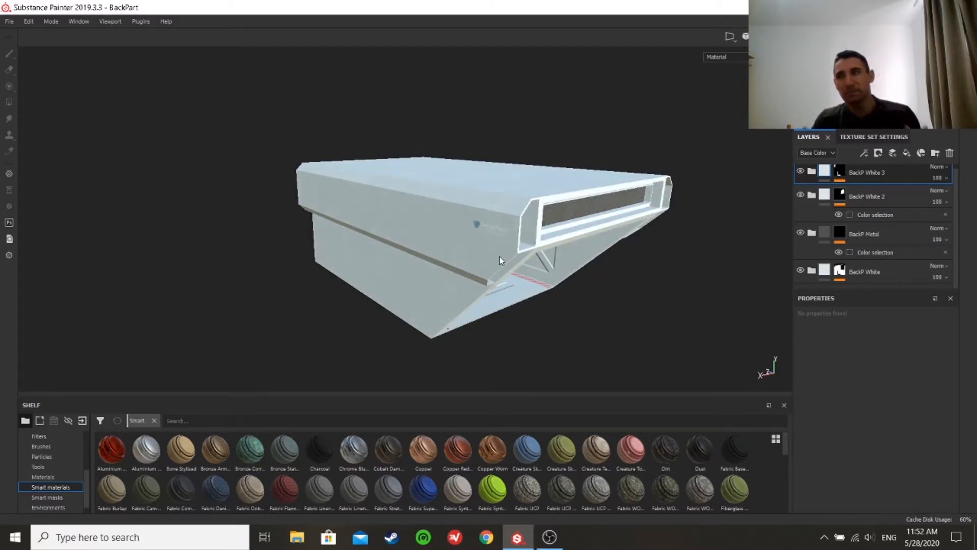
{"action": "left_click_drag", "start_coordinate": [499, 256], "coordinate": [459, 249], "text": "alt"}
{"action": "scroll", "coordinate": [504, 280], "scroll_direction": "up", "scroll_amount": 5}
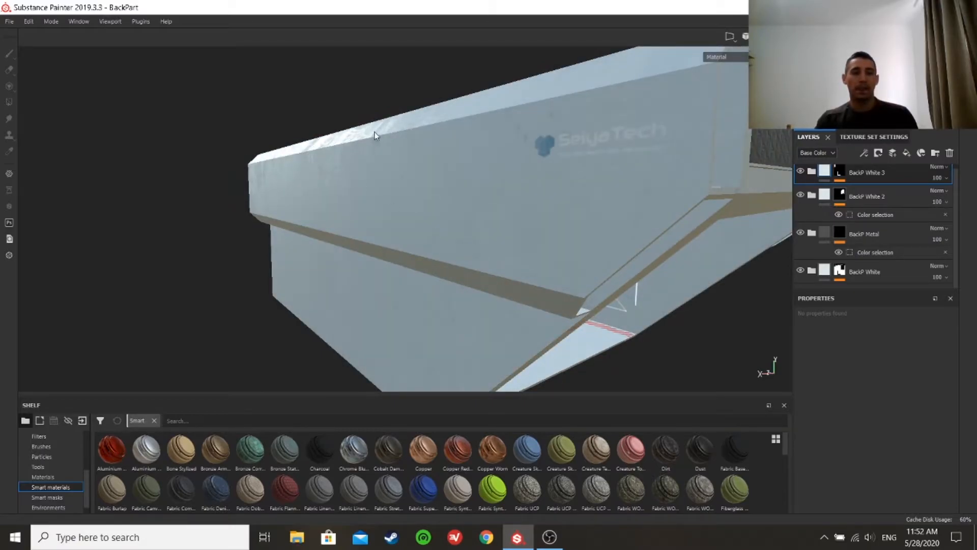
{"action": "left_click_drag", "start_coordinate": [389, 191], "coordinate": [325, 175], "text": "alt"}
{"action": "scroll", "coordinate": [530, 216], "scroll_direction": "down", "scroll_amount": 5}
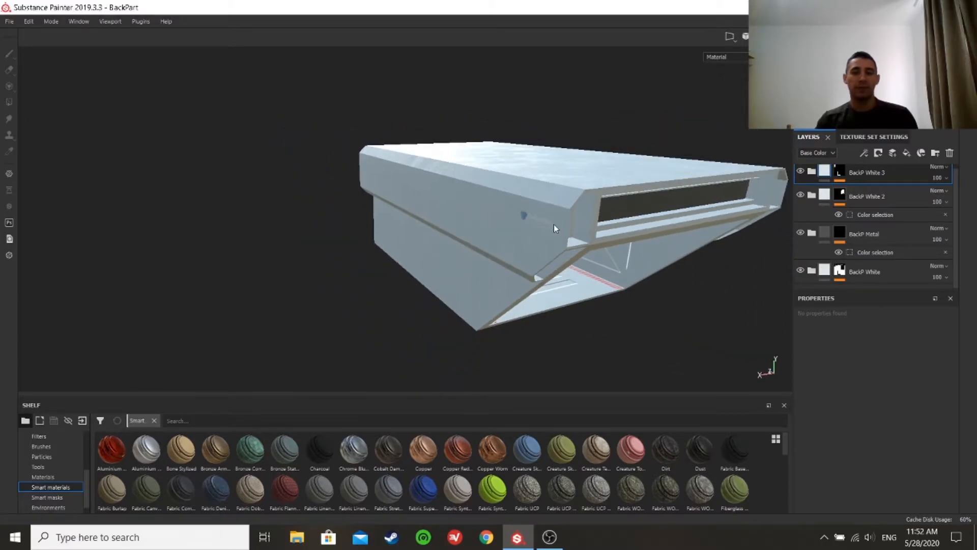
{"action": "left_click_drag", "start_coordinate": [555, 227], "coordinate": [504, 176], "text": "alt"}
{"action": "scroll", "coordinate": [478, 209], "scroll_direction": "up", "scroll_amount": 6}
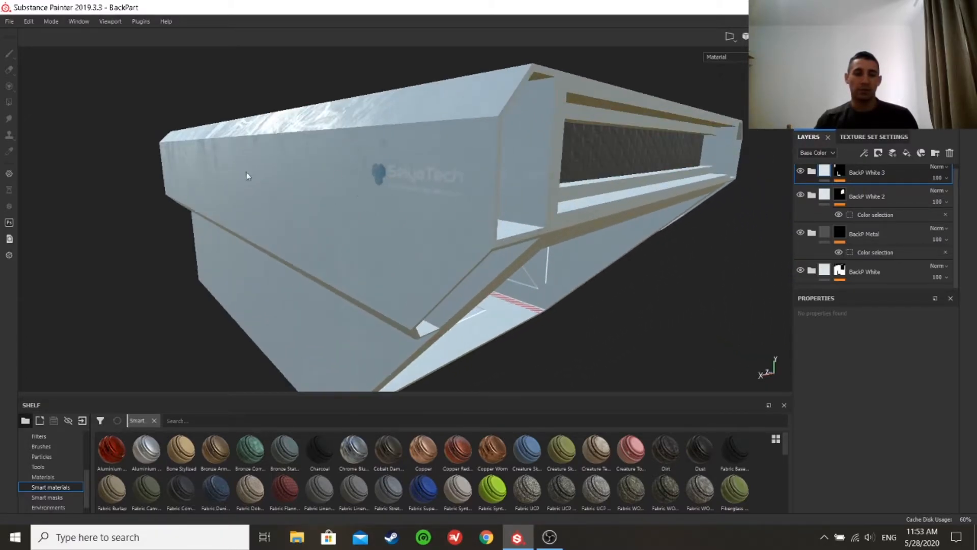
{"action": "scroll", "coordinate": [571, 258], "scroll_direction": "down", "scroll_amount": 5}
{"action": "left_click_drag", "start_coordinate": [581, 225], "coordinate": [492, 269], "text": "alt"}
{"action": "scroll", "coordinate": [535, 243], "scroll_direction": "up", "scroll_amount": 4}
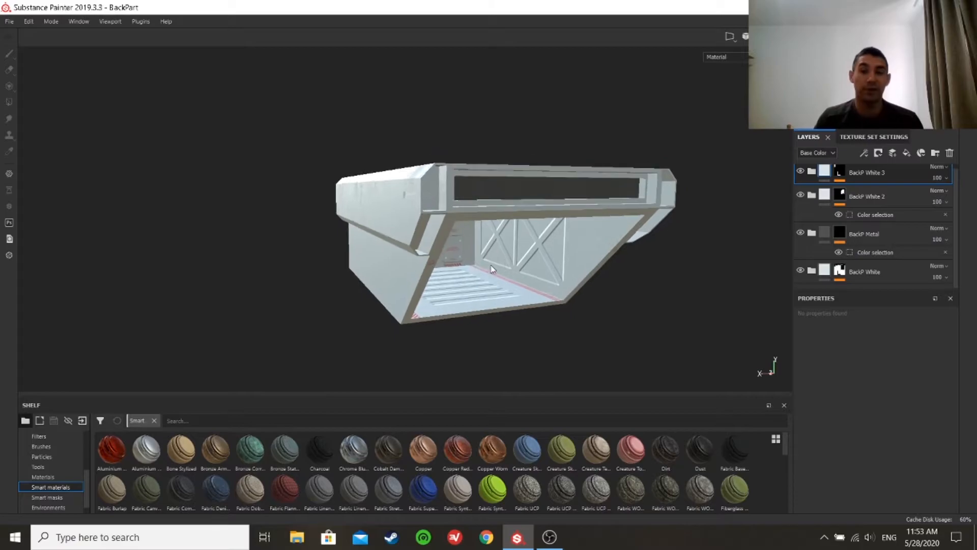
{"action": "left_click_drag", "start_coordinate": [546, 295], "coordinate": [552, 286], "text": "alt"}
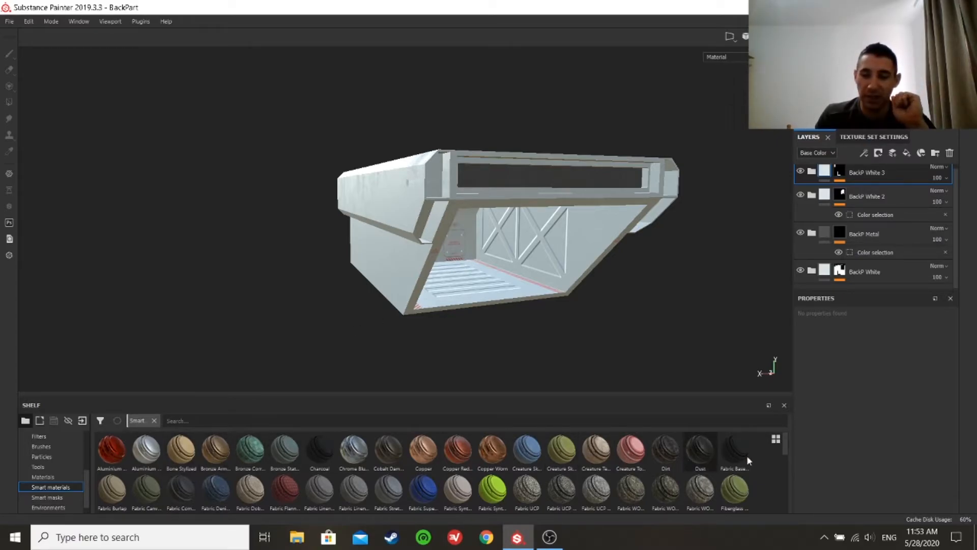
Look through the smart materials shelf and locate WhiteSteelStained, the material used inside the BackP White folder
{"action": "left_click_drag", "start_coordinate": [787, 447], "coordinate": [338, 465]}
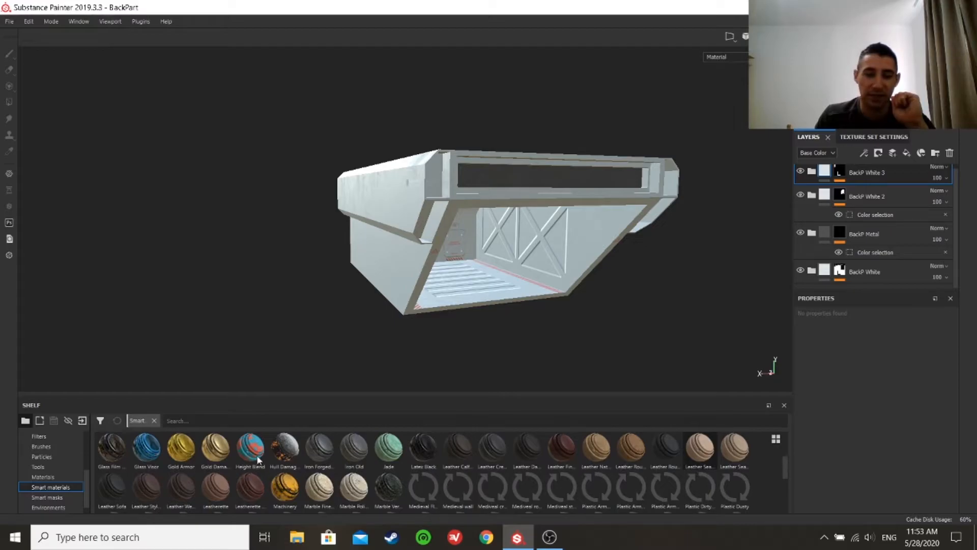
{"action": "scroll", "coordinate": [175, 453], "scroll_direction": "down", "scroll_amount": 2}
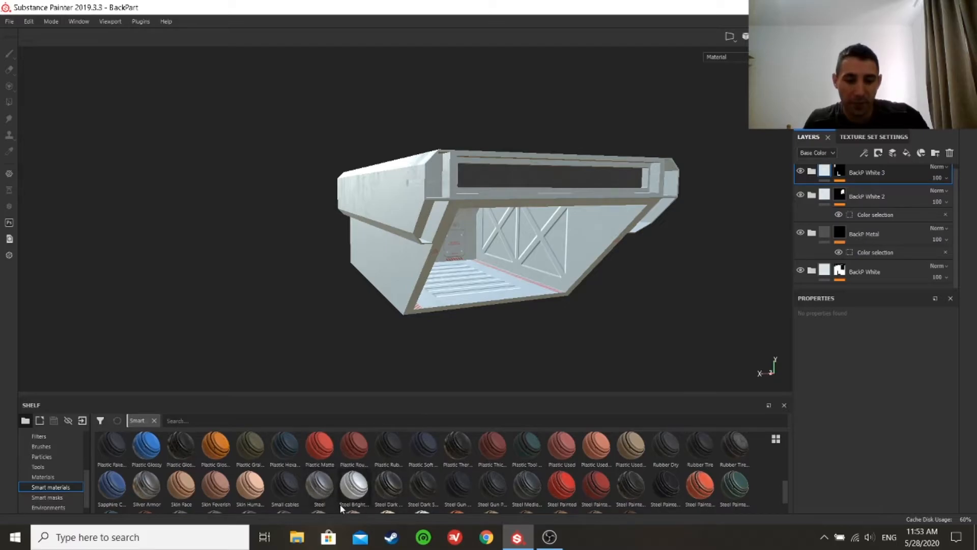
{"action": "scroll", "coordinate": [505, 499], "scroll_direction": "up", "scroll_amount": 2}
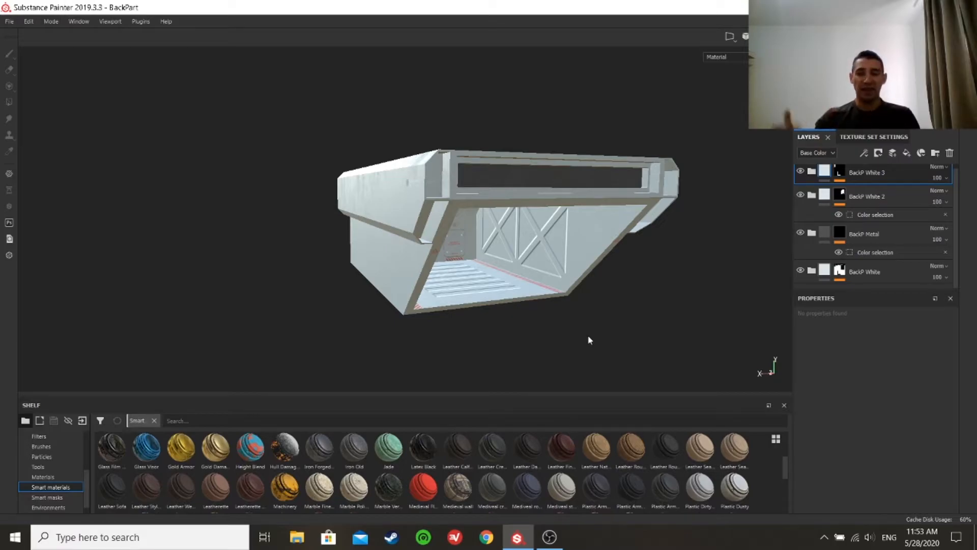
{"action": "left_click", "coordinate": [810, 271]}
{"action": "scroll", "coordinate": [848, 257], "scroll_direction": "down", "scroll_amount": 3}
{"action": "left_click", "coordinate": [868, 272]}
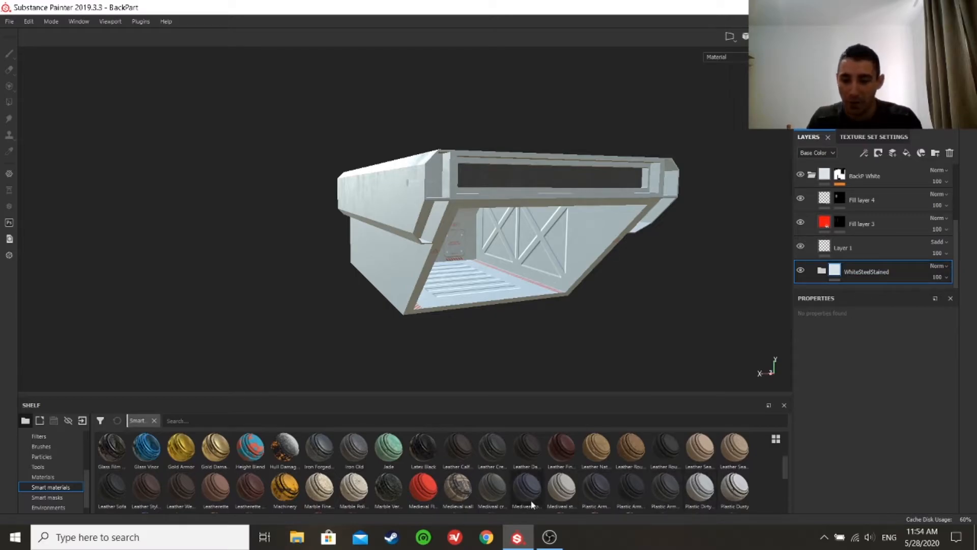
{"action": "scroll", "coordinate": [583, 491], "scroll_direction": "down", "scroll_amount": 5}
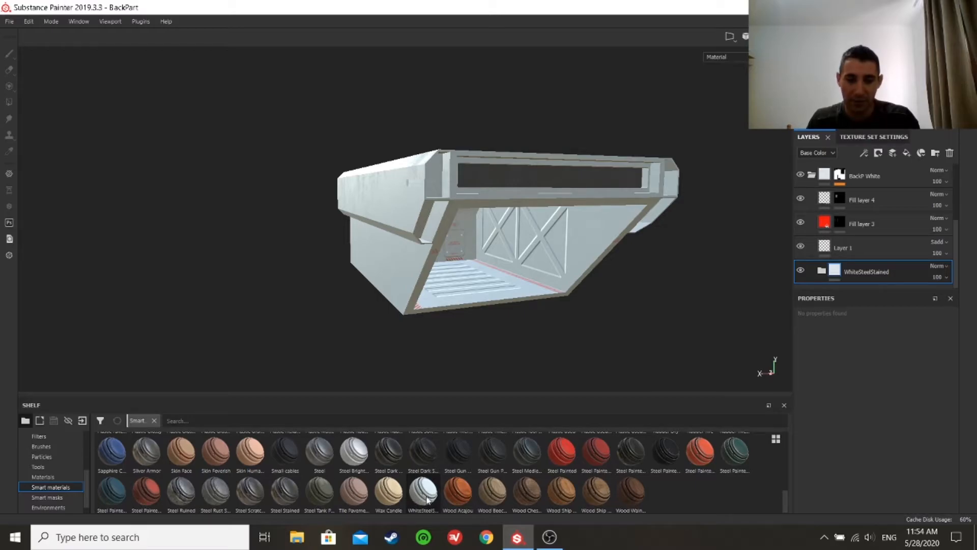
{"action": "mouse_move", "coordinate": [413, 501]}
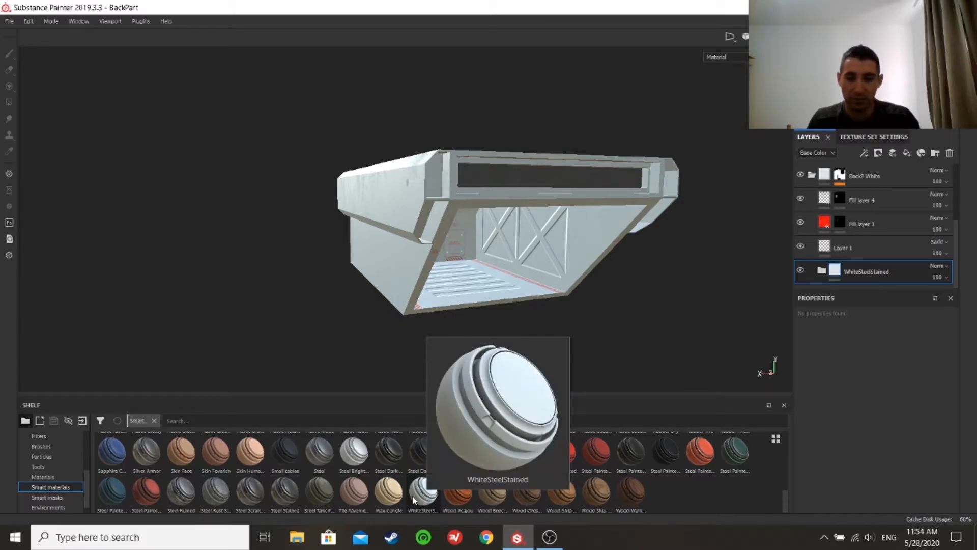
Inspect the layers inside the WhiteSteelStained group, from Edges and Surface Details down to Base Paint
{"action": "left_click", "coordinate": [822, 270]}
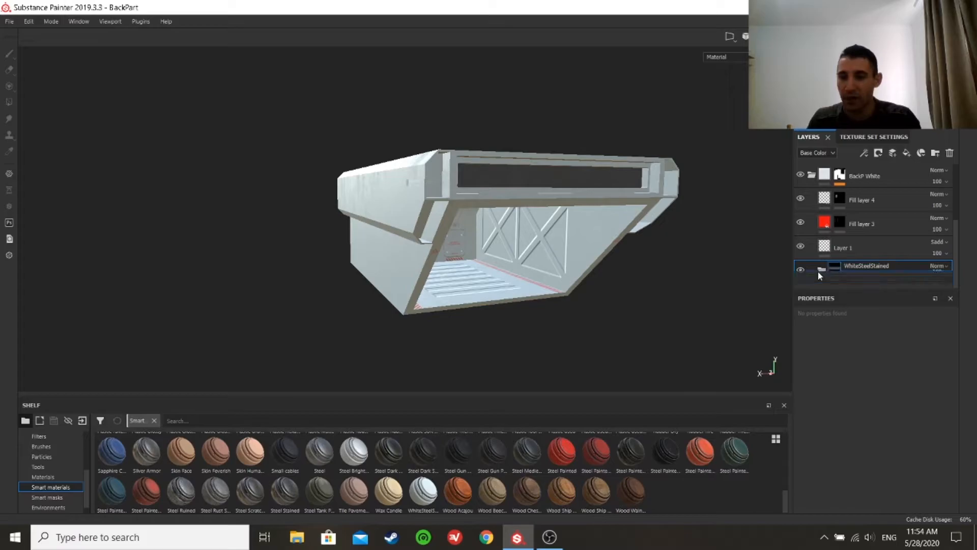
{"action": "scroll", "coordinate": [851, 271], "scroll_direction": "down", "scroll_amount": 4}
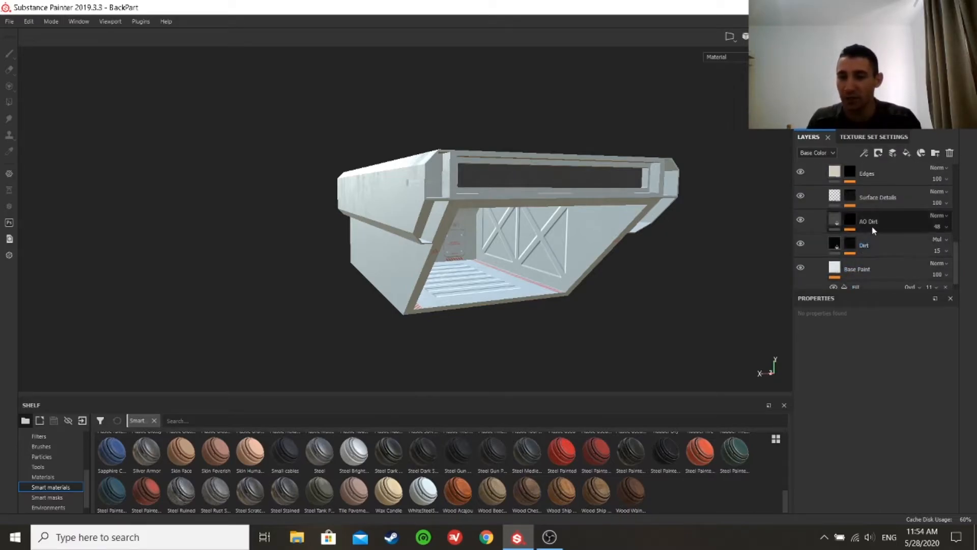
{"action": "scroll", "coordinate": [864, 214], "scroll_direction": "up", "scroll_amount": 1}
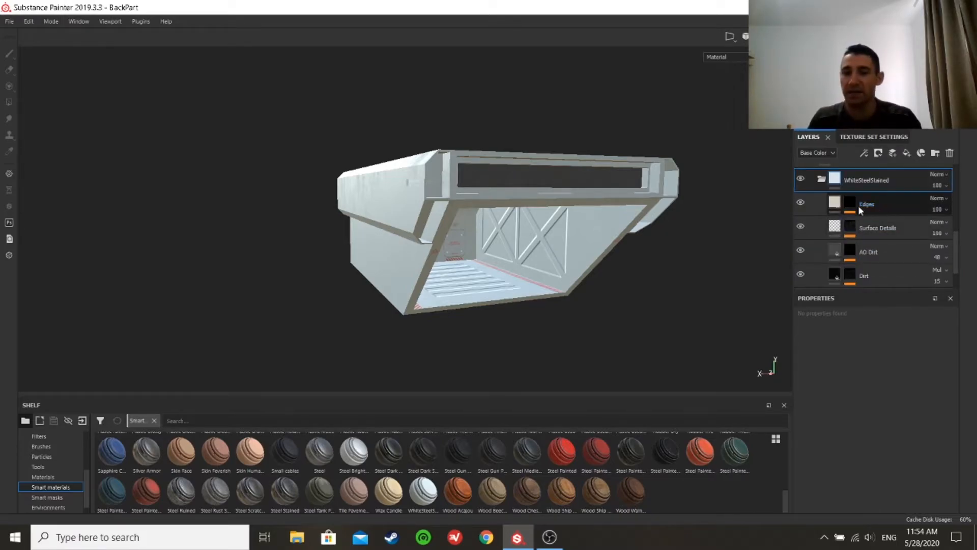
{"action": "left_click", "coordinate": [822, 180]}
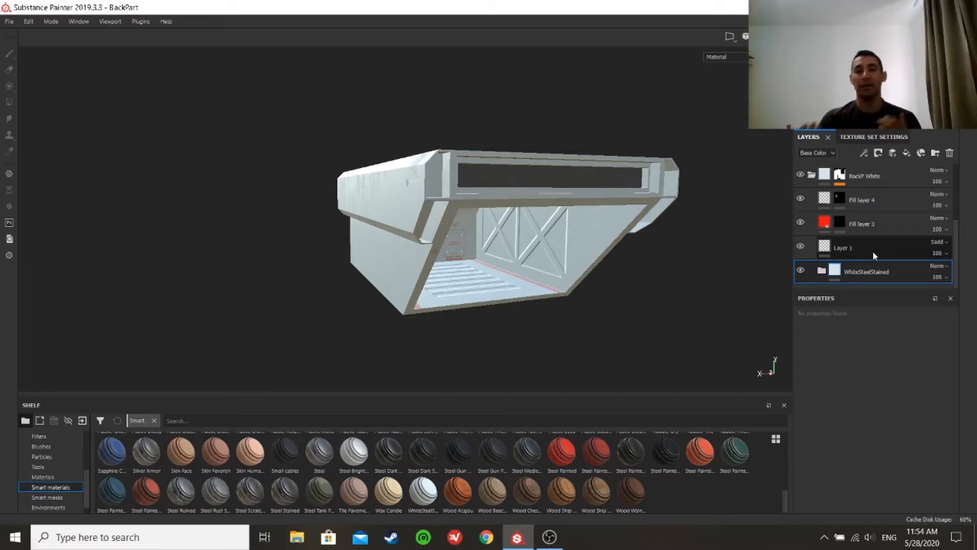
Examine the model's outer shell and hexagonal front grille from several angles, and collapse the BackP White folder
{"action": "mouse_move", "coordinate": [604, 280]}
{"action": "left_mouse_down", "text": "alt"}
{"action": "mouse_move", "coordinate": [621, 282]}
{"action": "mouse_move", "coordinate": [601, 275]}
{"action": "left_mouse_up", "text": "alt"}
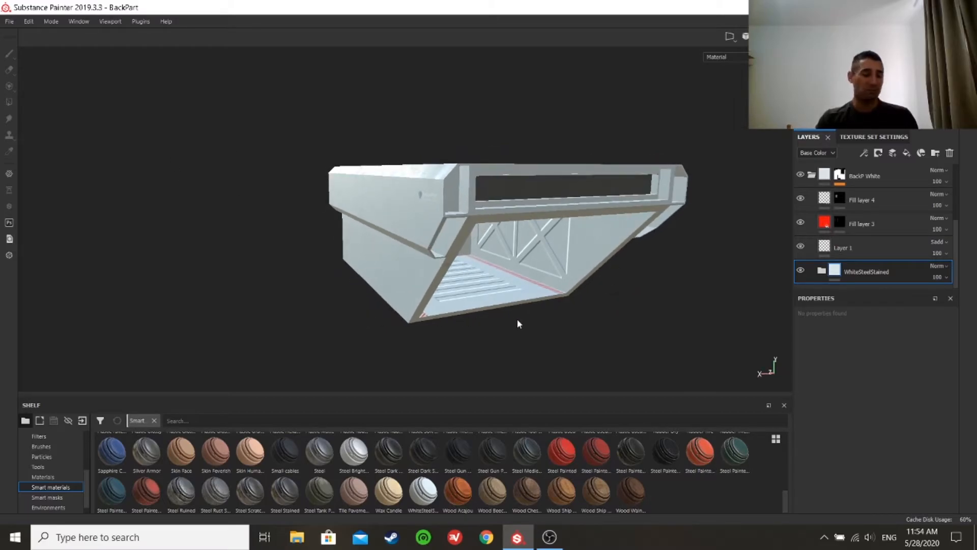
{"action": "left_click_drag", "start_coordinate": [536, 321], "coordinate": [531, 320], "text": "alt"}
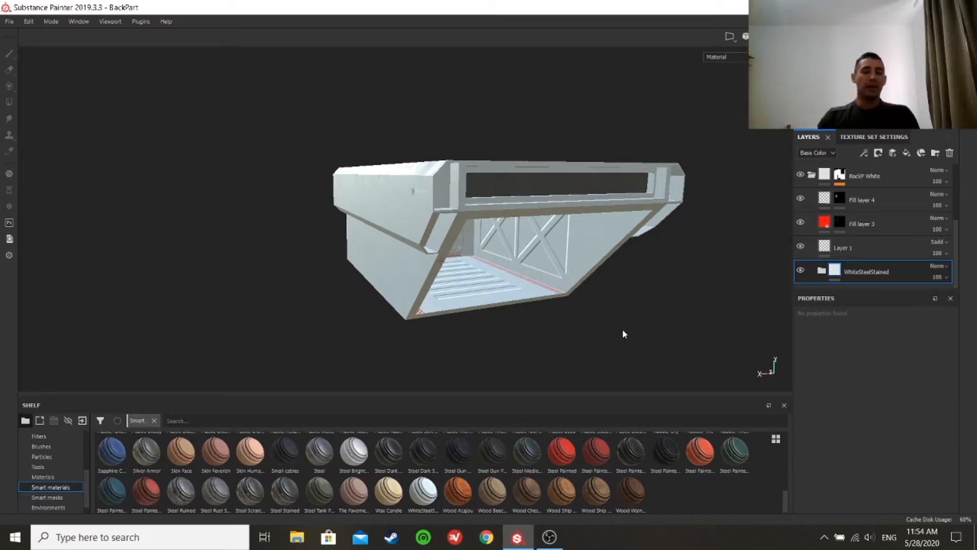
{"action": "left_click_drag", "start_coordinate": [652, 279], "coordinate": [490, 227], "text": "alt"}
{"action": "scroll", "coordinate": [560, 237], "scroll_direction": "up", "scroll_amount": 5}
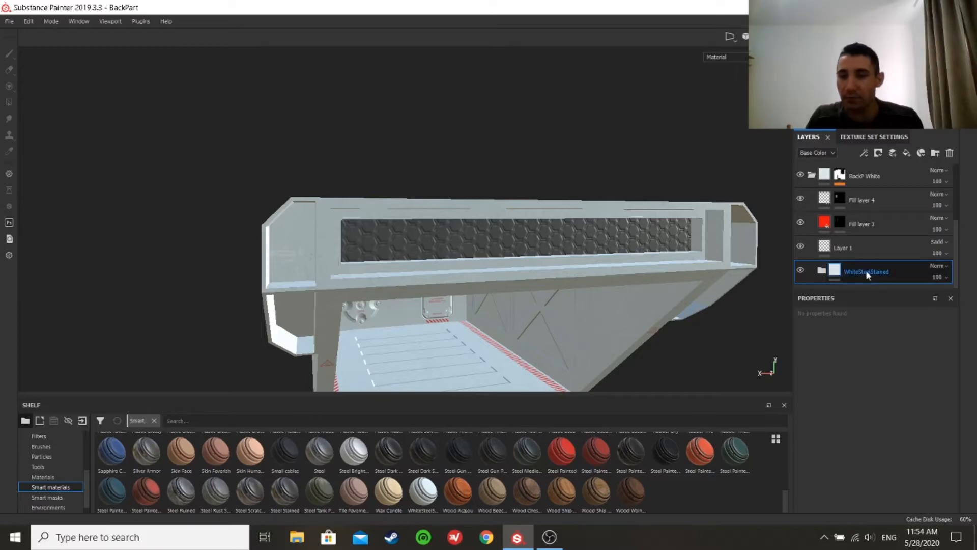
{"action": "left_click", "coordinate": [811, 176]}
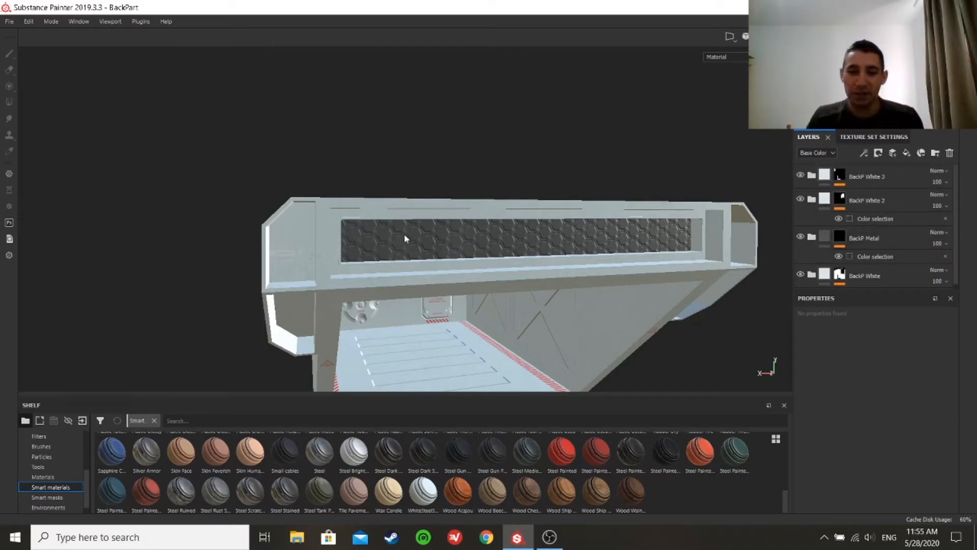
{"action": "left_click_drag", "start_coordinate": [583, 240], "coordinate": [496, 214], "text": "alt"}
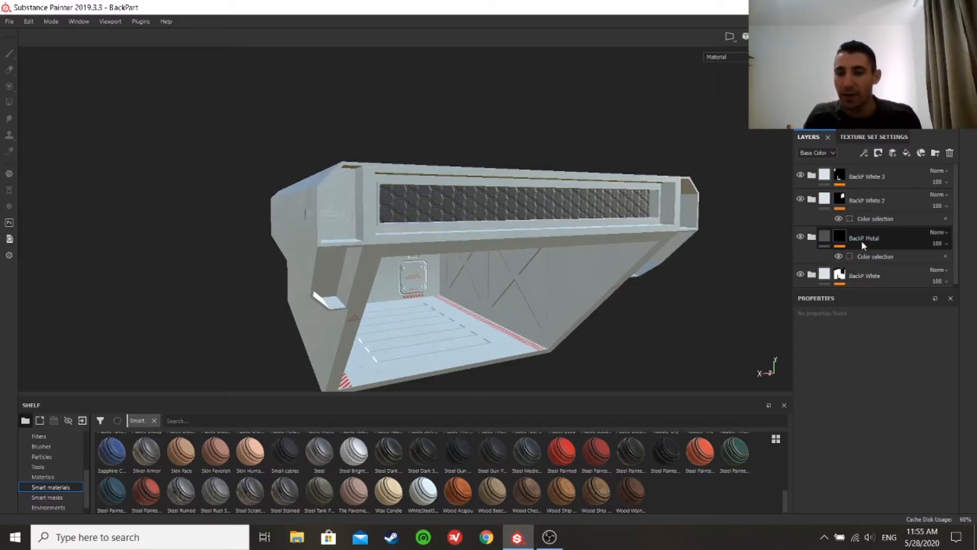
Expand the BackP Metal folder with its WhiteSteelStained group and review Fill layer 1's projection and material channel settings
{"action": "left_click", "coordinate": [812, 237]}
{"action": "scroll", "coordinate": [864, 247], "scroll_direction": "down", "scroll_amount": 3}
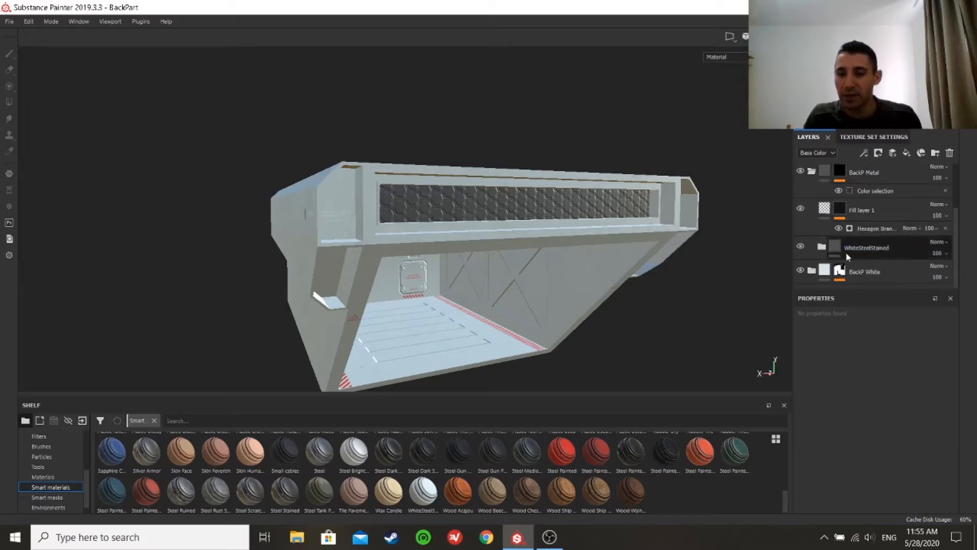
{"action": "left_click", "coordinate": [823, 248]}
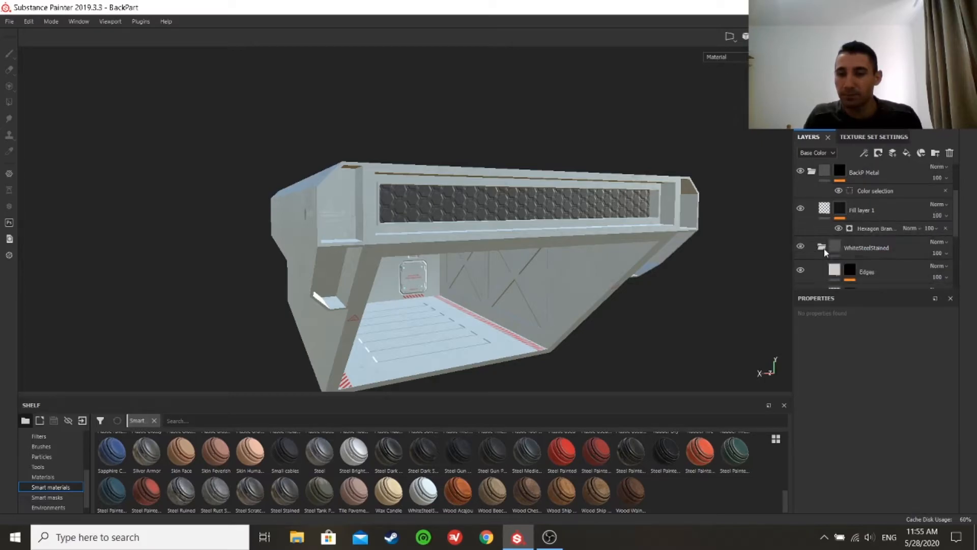
{"action": "left_click", "coordinate": [860, 208]}
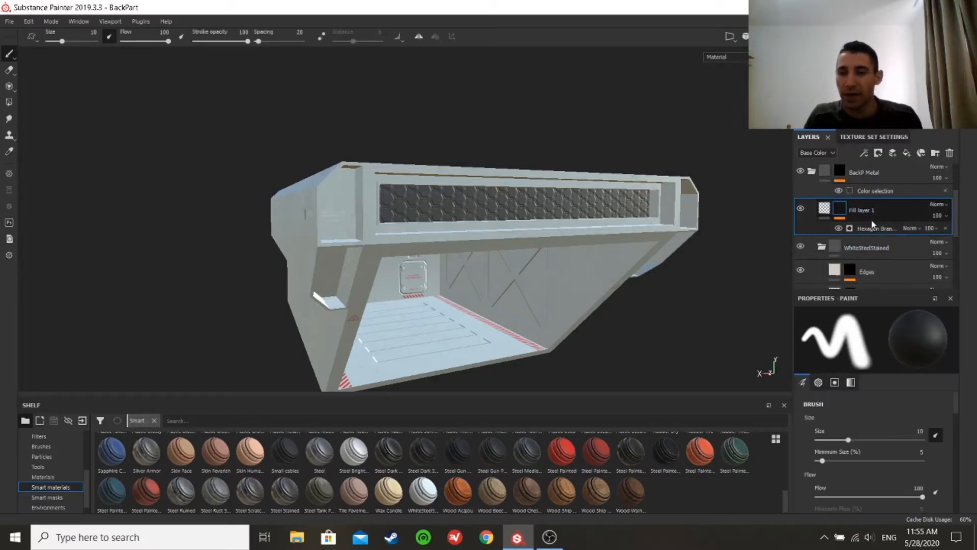
{"action": "left_click", "coordinate": [825, 209]}
{"action": "scroll", "coordinate": [896, 456], "scroll_direction": "down", "scroll_amount": 2}
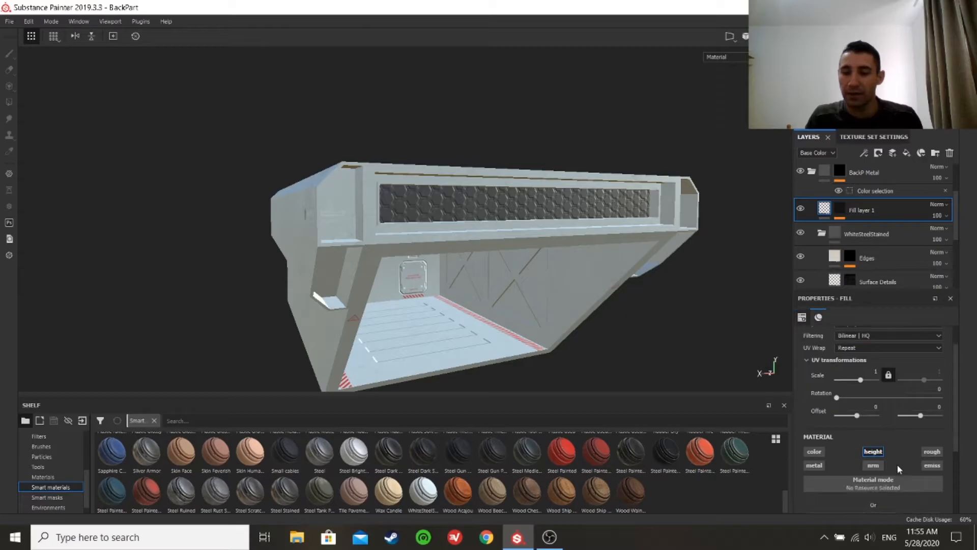
{"action": "scroll", "coordinate": [896, 464], "scroll_direction": "down", "scroll_amount": 2}
{"action": "scroll", "coordinate": [874, 408], "scroll_direction": "up", "scroll_amount": 3}
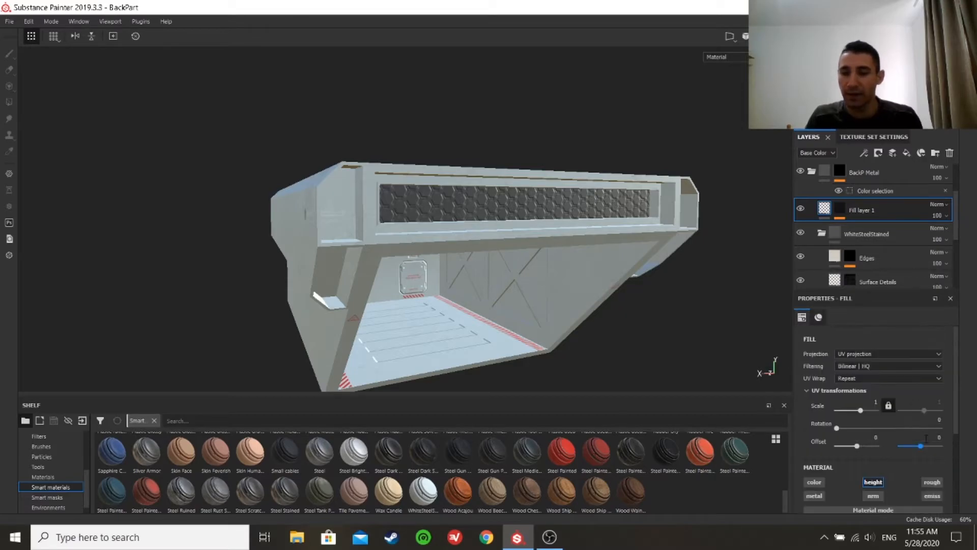
Review the Hexagon Branch generator on Fill layer 1's mask and compare its parameters with the front grille
{"action": "left_click", "coordinate": [840, 210]}
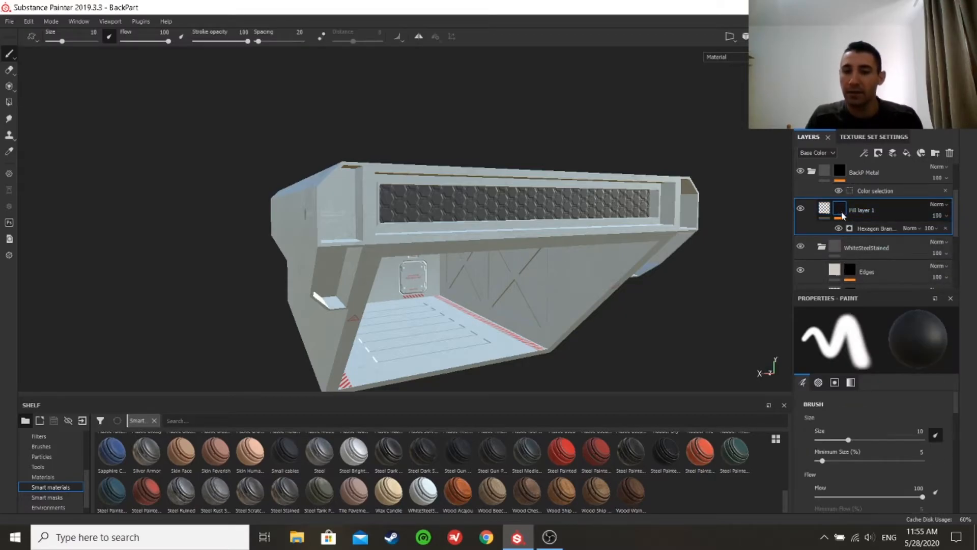
{"action": "left_click", "coordinate": [864, 228]}
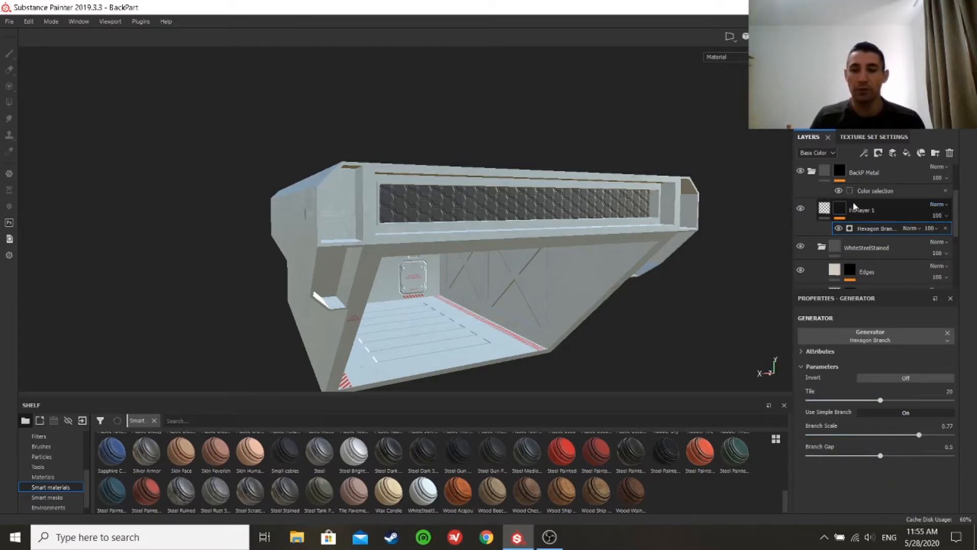
{"action": "mouse_move", "coordinate": [649, 233]}
{"action": "right_mouse_down", "text": "shift"}
{"action": "mouse_move", "coordinate": [636, 231]}
{"action": "mouse_move", "coordinate": [650, 220]}
{"action": "right_mouse_up", "text": "shift"}
{"action": "left_click_drag", "start_coordinate": [650, 220], "coordinate": [712, 225], "text": "alt"}
{"action": "right_click_drag", "start_coordinate": [712, 225], "coordinate": [689, 225], "text": "shift"}
{"action": "mouse_move", "coordinate": [660, 233]}
{"action": "left_mouse_down", "text": "alt"}
{"action": "mouse_move", "coordinate": [582, 232]}
{"action": "mouse_move", "coordinate": [676, 236]}
{"action": "mouse_move", "coordinate": [683, 218]}
{"action": "mouse_move", "coordinate": [634, 227]}
{"action": "mouse_move", "coordinate": [643, 227]}
{"action": "left_mouse_up", "text": "alt"}
{"action": "scroll", "coordinate": [820, 231], "scroll_direction": "up", "scroll_amount": 2}
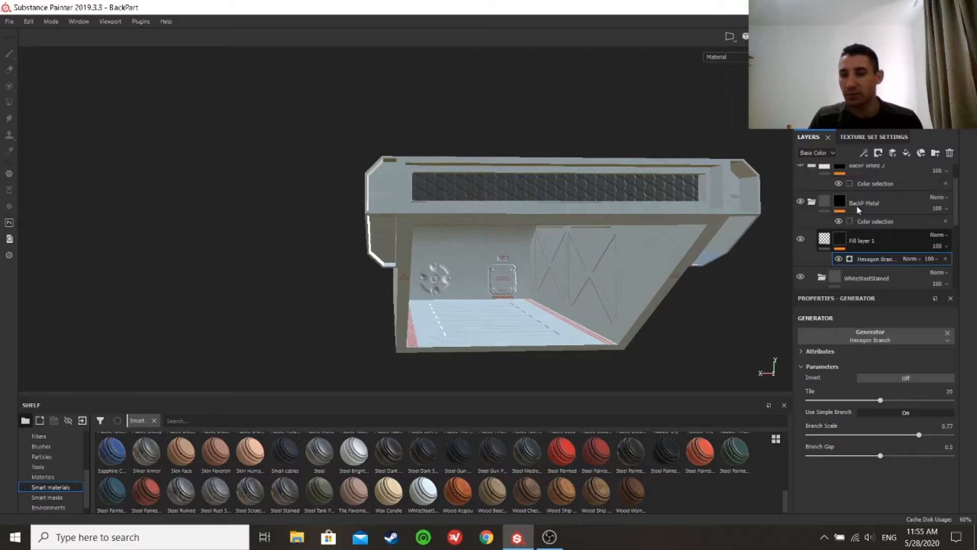
Inspect the BackP Metal folder's Color selection mask and preview the ID map colours on the model
{"action": "left_click", "coordinate": [812, 234]}
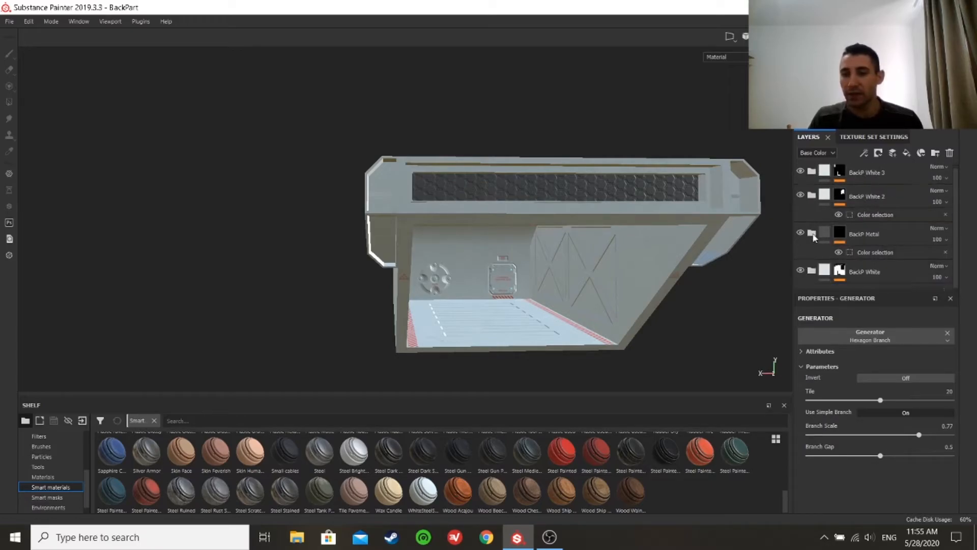
{"action": "left_click", "coordinate": [874, 235]}
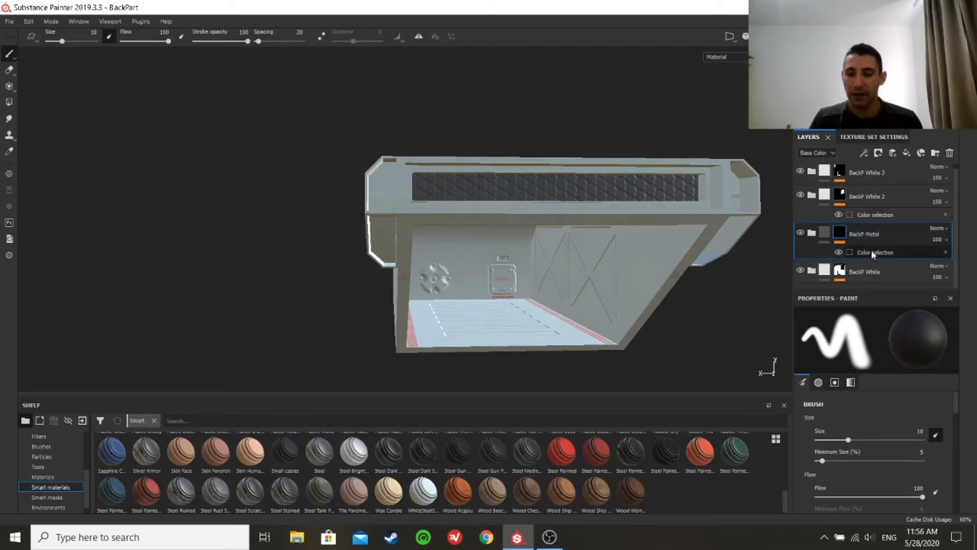
{"action": "left_click", "coordinate": [872, 253]}
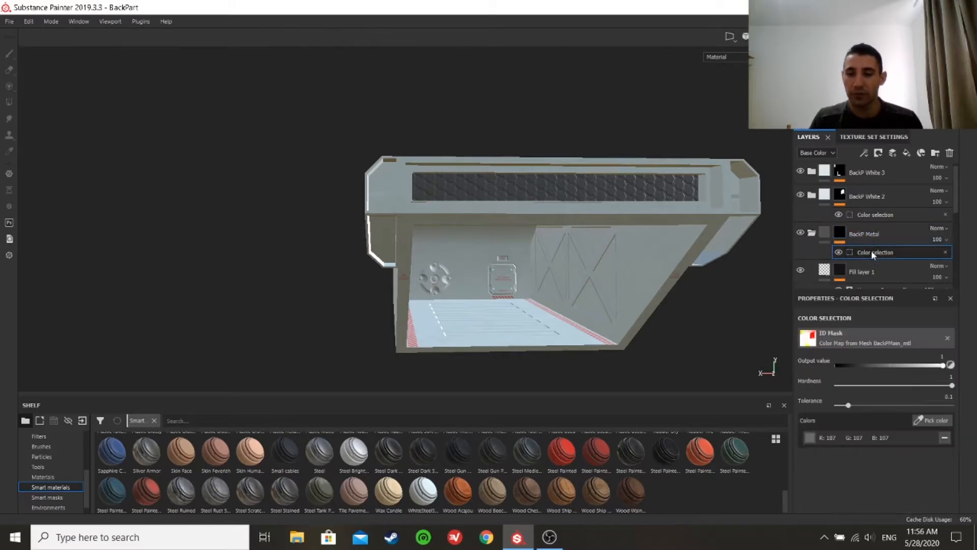
{"action": "left_click", "coordinate": [932, 420]}
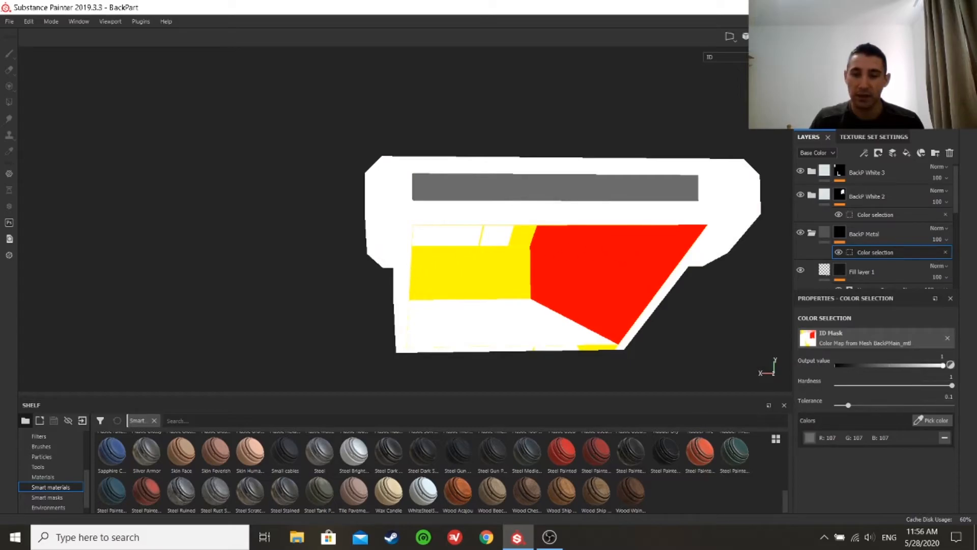
{"action": "left_click", "coordinate": [940, 461]}
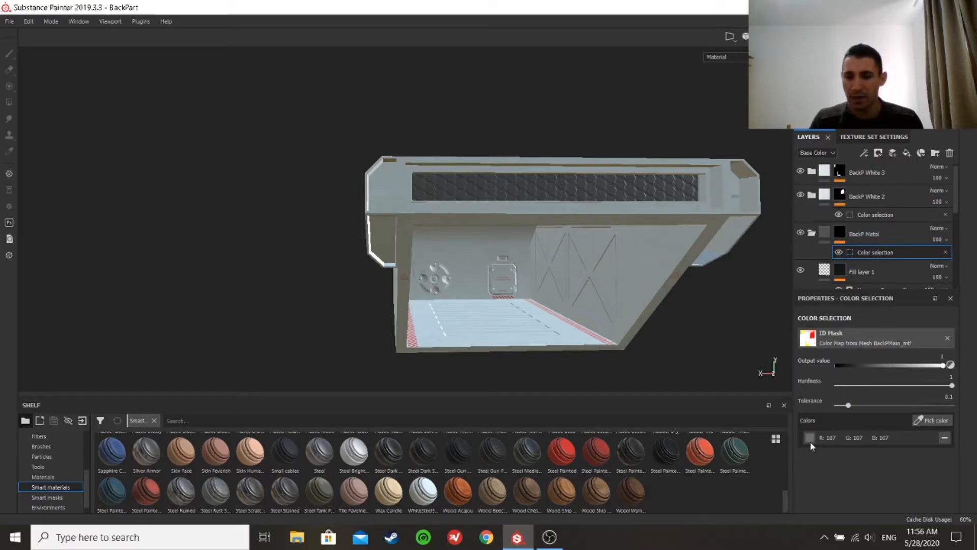
{"action": "left_click", "coordinate": [932, 420]}
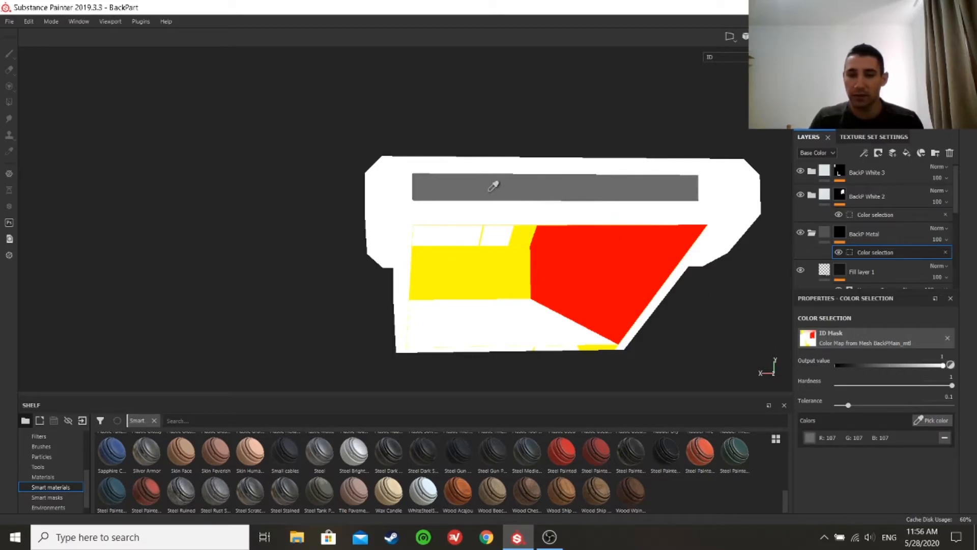
{"action": "left_click_drag", "start_coordinate": [498, 189], "coordinate": [626, 278], "text": "alt"}
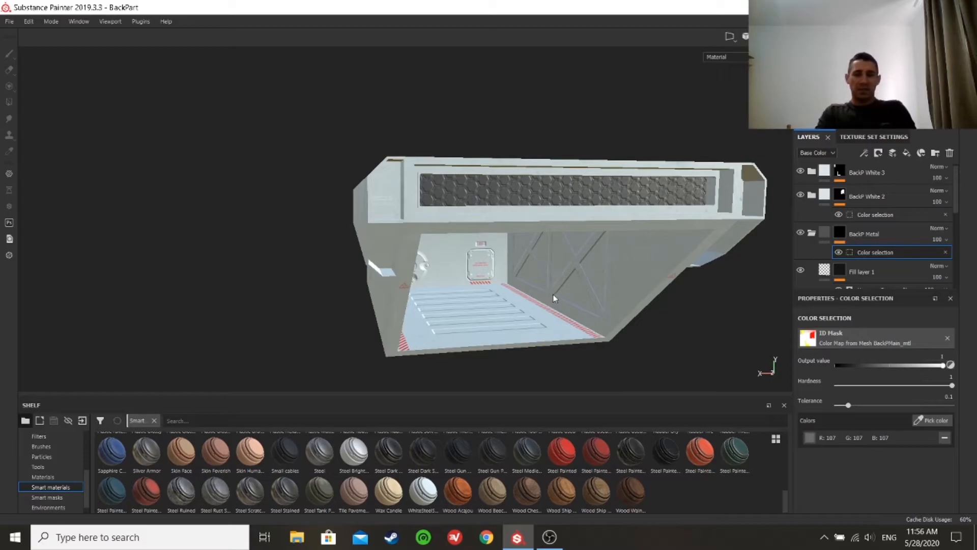
{"action": "middle_click_drag", "start_coordinate": [553, 288], "coordinate": [531, 271], "text": "alt"}
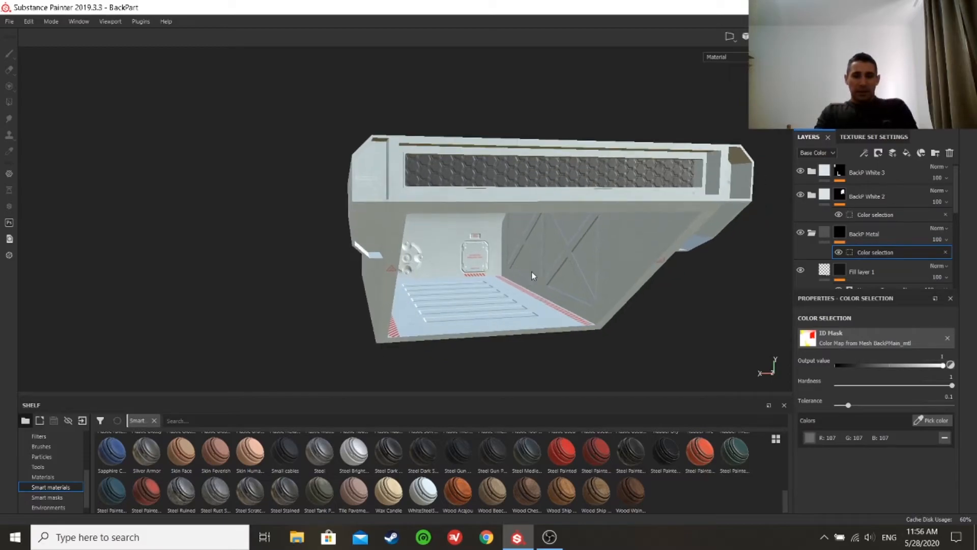
Collapse the BackP Metal folder, go over the BackP White 2 and BackP White 3 folders, and view the whole model from outside
{"action": "left_click", "coordinate": [811, 234]}
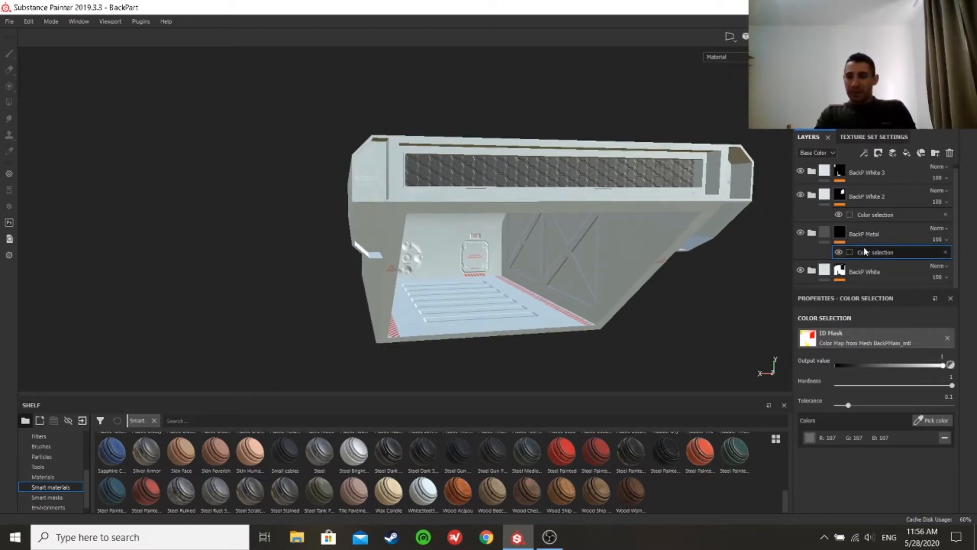
{"action": "left_click", "coordinate": [869, 201]}
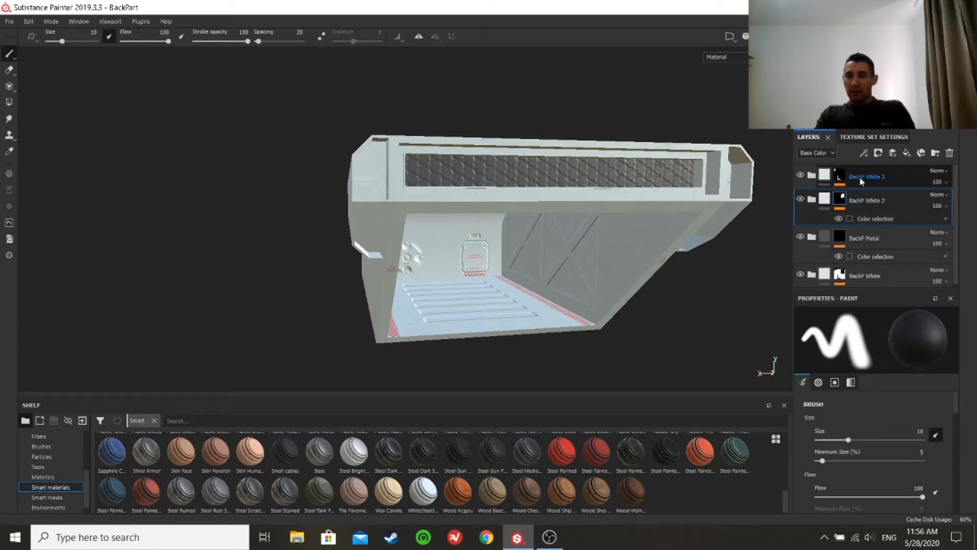
{"action": "left_click", "coordinate": [861, 181]}
{"action": "left_click", "coordinate": [869, 204]}
{"action": "left_click", "coordinate": [875, 182]}
{"action": "left_click", "coordinate": [862, 199]}
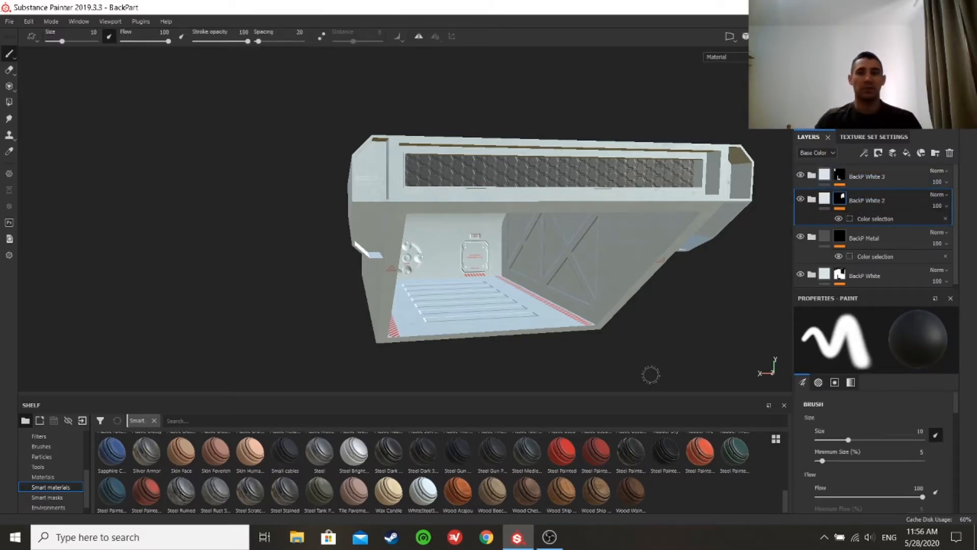
{"action": "scroll", "coordinate": [651, 375], "scroll_direction": "down", "scroll_amount": 3}
{"action": "left_click_drag", "start_coordinate": [650, 367], "coordinate": [633, 339], "text": "alt"}
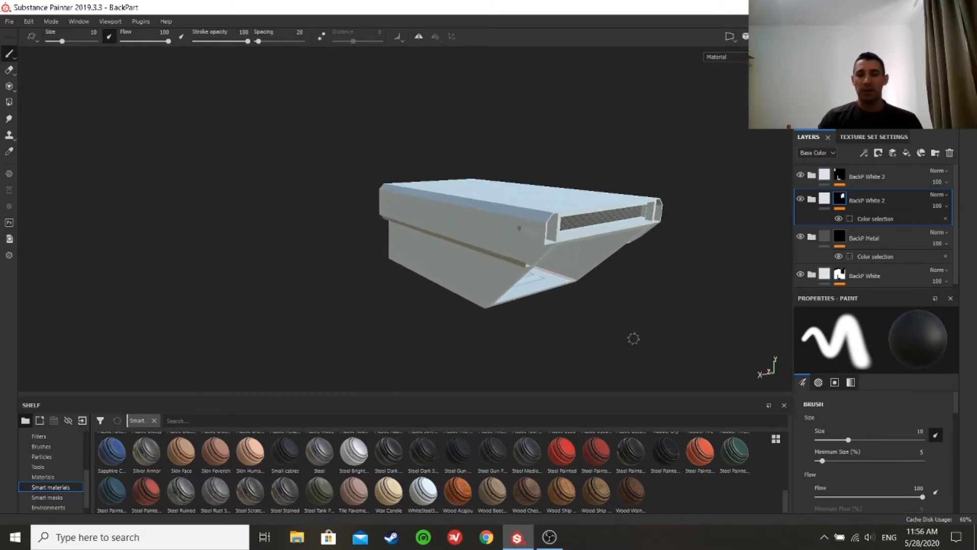
Examine the BackPart model's interior walls, floor markings, ceiling lights and front grille from several angles
{"action": "scroll", "coordinate": [621, 341], "scroll_direction": "up", "scroll_amount": 3}
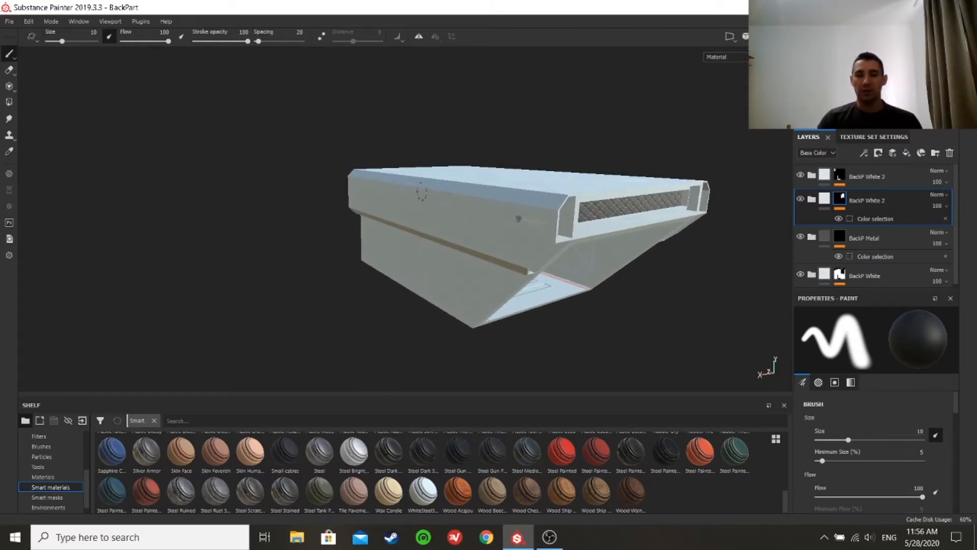
{"action": "left_click_drag", "start_coordinate": [421, 191], "coordinate": [488, 256], "text": "alt"}
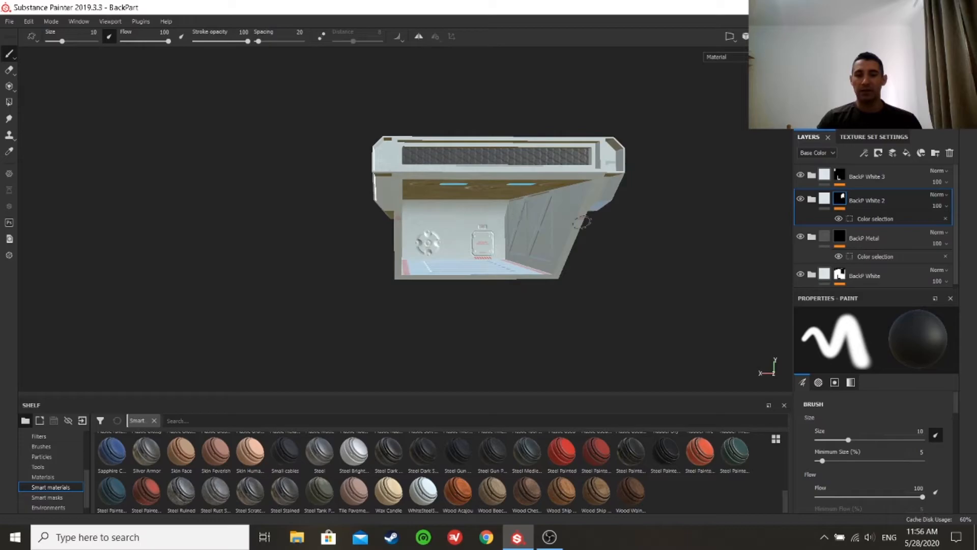
{"action": "left_click_drag", "start_coordinate": [524, 232], "coordinate": [320, 187], "text": "alt"}
{"action": "scroll", "coordinate": [466, 240], "scroll_direction": "up", "scroll_amount": 5}
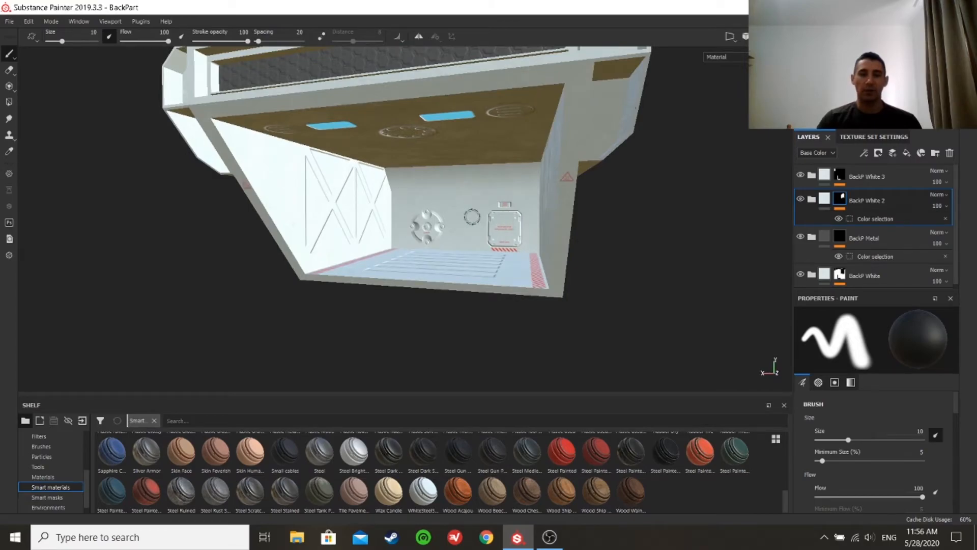
{"action": "left_click_drag", "start_coordinate": [472, 217], "coordinate": [530, 221], "text": "alt"}
{"action": "left_click_drag", "start_coordinate": [591, 198], "coordinate": [549, 192], "text": "alt"}
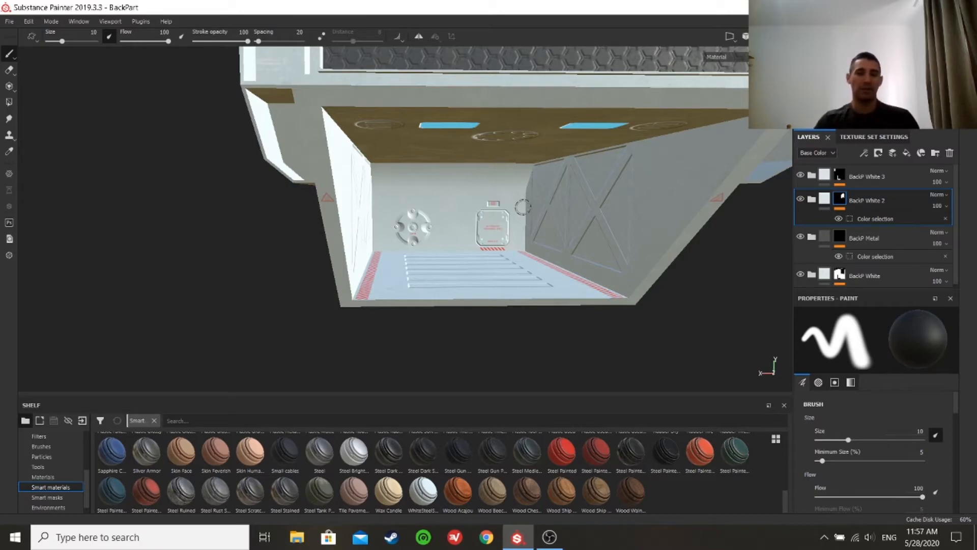
{"action": "scroll", "coordinate": [522, 214], "scroll_direction": "down", "scroll_amount": 5}
{"action": "left_click_drag", "start_coordinate": [520, 219], "coordinate": [589, 227], "text": "alt"}
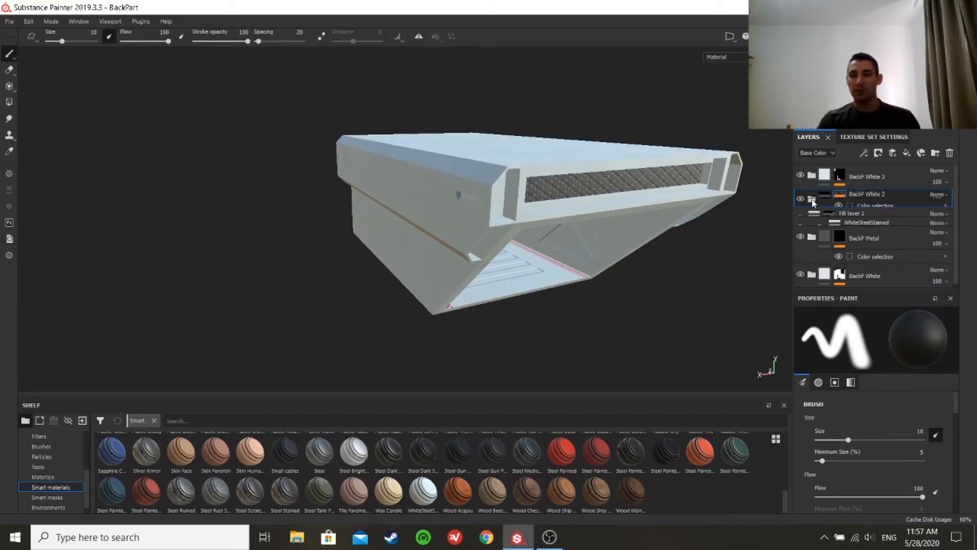
Review the Fill layer 2 and WhiteSteelStained contents of the BackP White 2 folder against the model, and collapse the folder again
{"action": "left_click", "coordinate": [813, 200]}
{"action": "left_click_drag", "start_coordinate": [628, 258], "coordinate": [599, 203], "text": "alt"}
{"action": "left_click_drag", "start_coordinate": [522, 153], "coordinate": [513, 183], "text": "alt"}
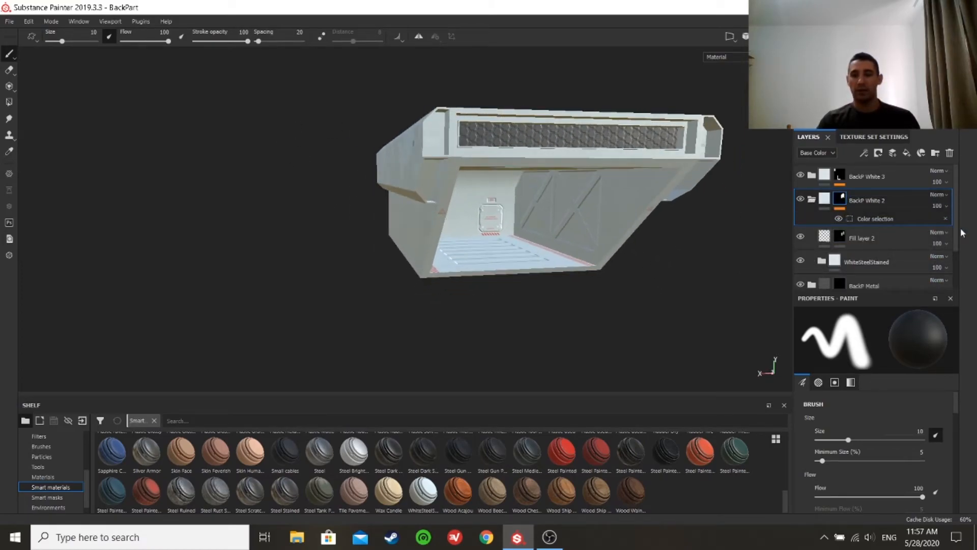
{"action": "left_click", "coordinate": [813, 199]}
Go through the BackP White, BackP White 2 and BackP White 3 folders and compare them with the model's underside and interior
{"action": "left_click", "coordinate": [865, 175]}
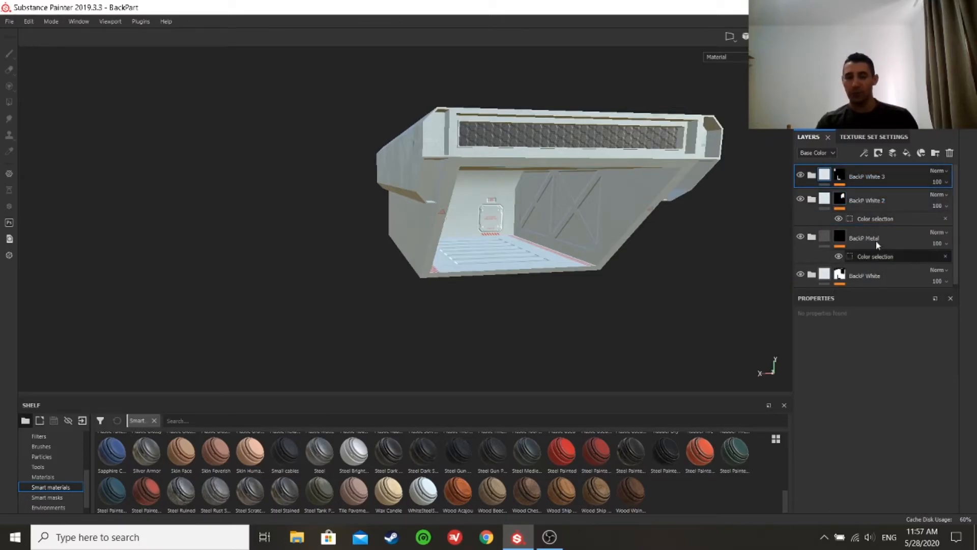
{"action": "left_click", "coordinate": [871, 197]}
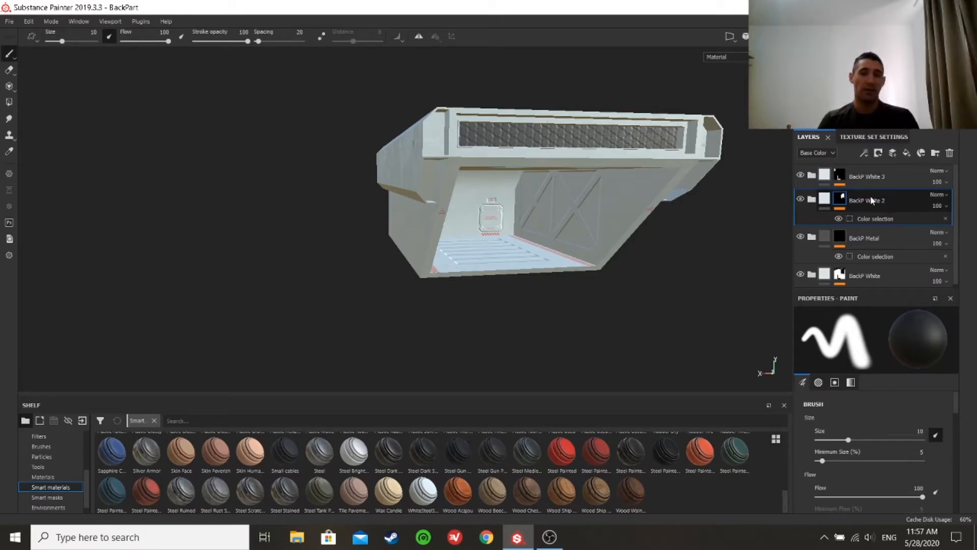
{"action": "scroll", "coordinate": [870, 234], "scroll_direction": "down", "scroll_amount": 1}
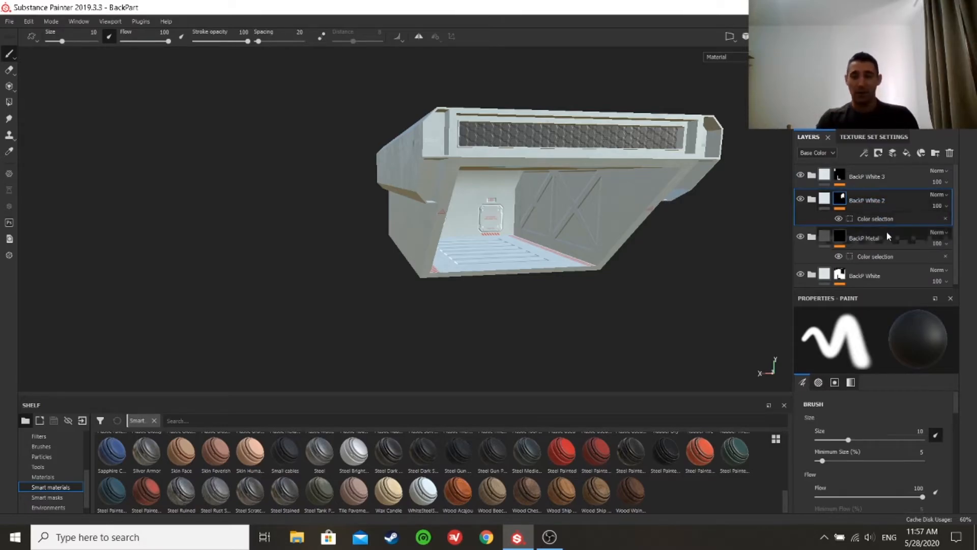
{"action": "left_click", "coordinate": [864, 270]}
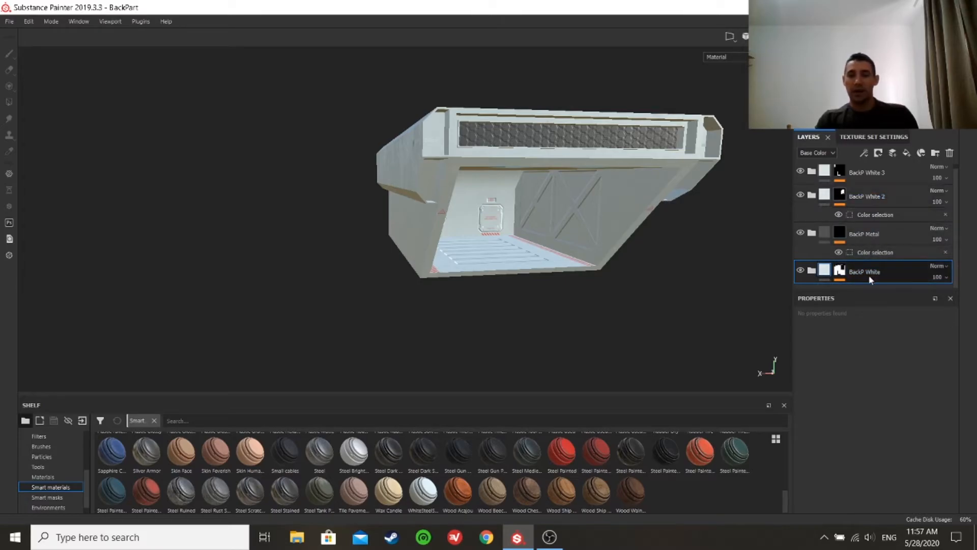
{"action": "left_click", "coordinate": [869, 196]}
{"action": "mouse_move", "coordinate": [489, 214]}
{"action": "left_mouse_down", "text": "alt"}
{"action": "mouse_move", "coordinate": [481, 233]}
{"action": "mouse_move", "coordinate": [484, 130]}
{"action": "left_mouse_up", "text": "alt"}
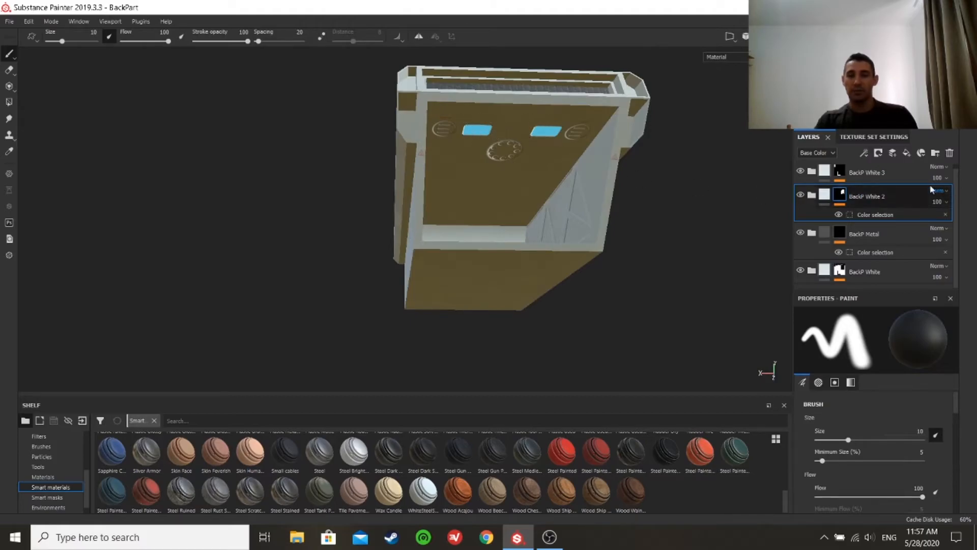
{"action": "left_click", "coordinate": [876, 173]}
{"action": "left_click_drag", "start_coordinate": [626, 316], "coordinate": [489, 232], "text": "alt"}
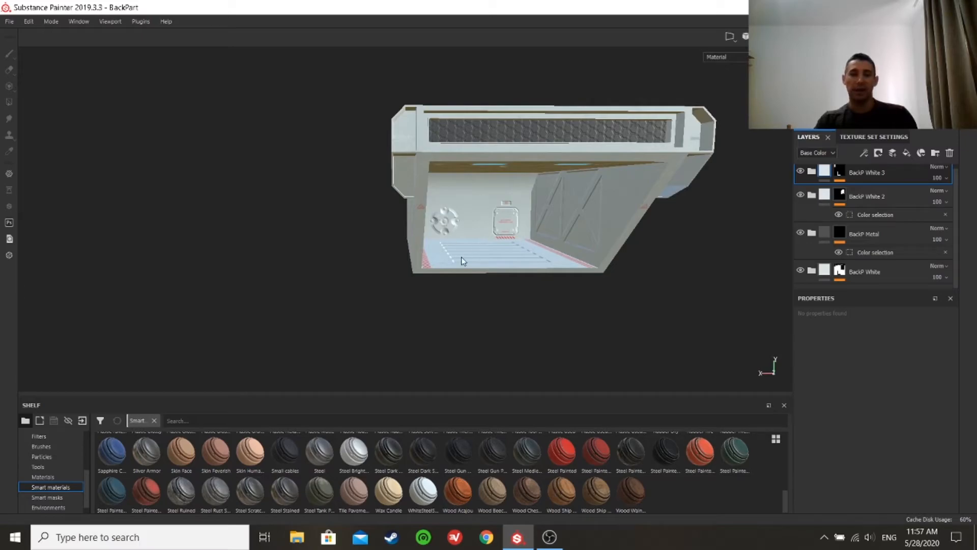
{"action": "left_click_drag", "start_coordinate": [638, 297], "coordinate": [606, 308], "text": "alt"}
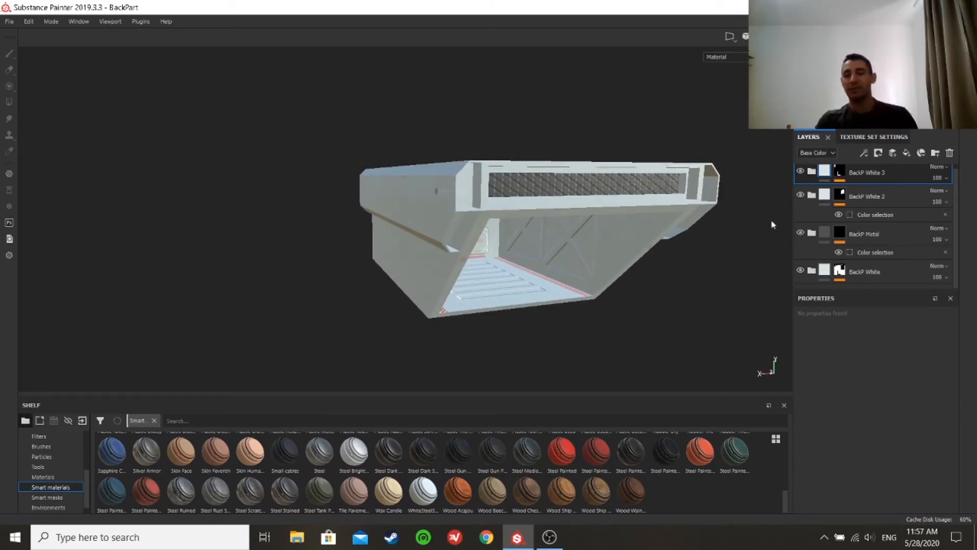
{"action": "scroll", "coordinate": [825, 219], "scroll_direction": "up", "scroll_amount": 1}
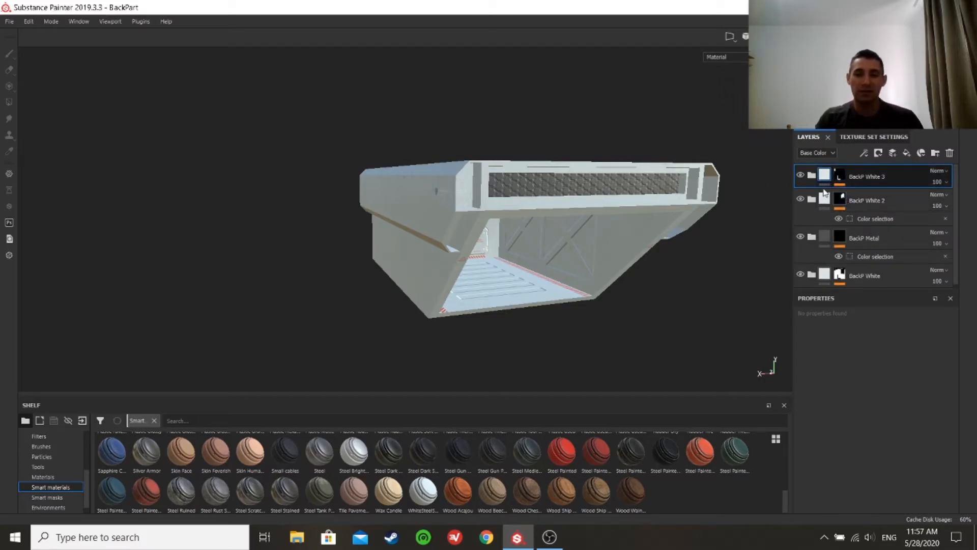
{"action": "left_click_drag", "start_coordinate": [585, 139], "coordinate": [596, 146], "text": "alt"}
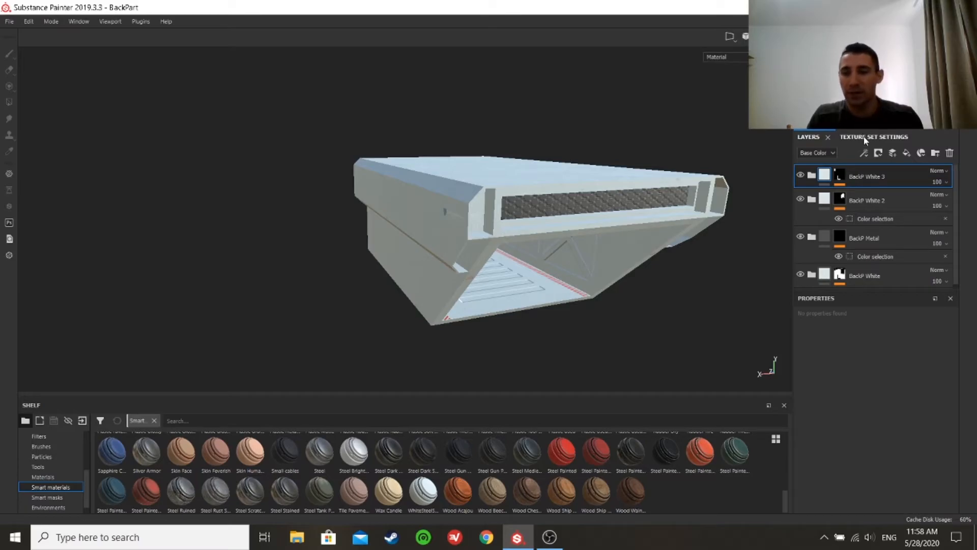
{"action": "left_click_drag", "start_coordinate": [728, 134], "coordinate": [692, 123], "text": "alt"}
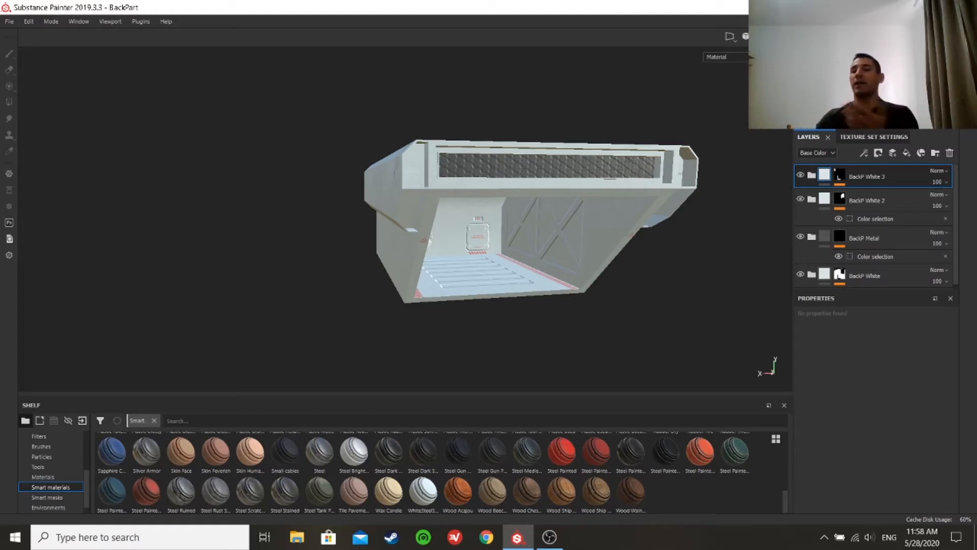
{"action": "left_click_drag", "start_coordinate": [608, 222], "coordinate": [630, 225], "text": "alt"}
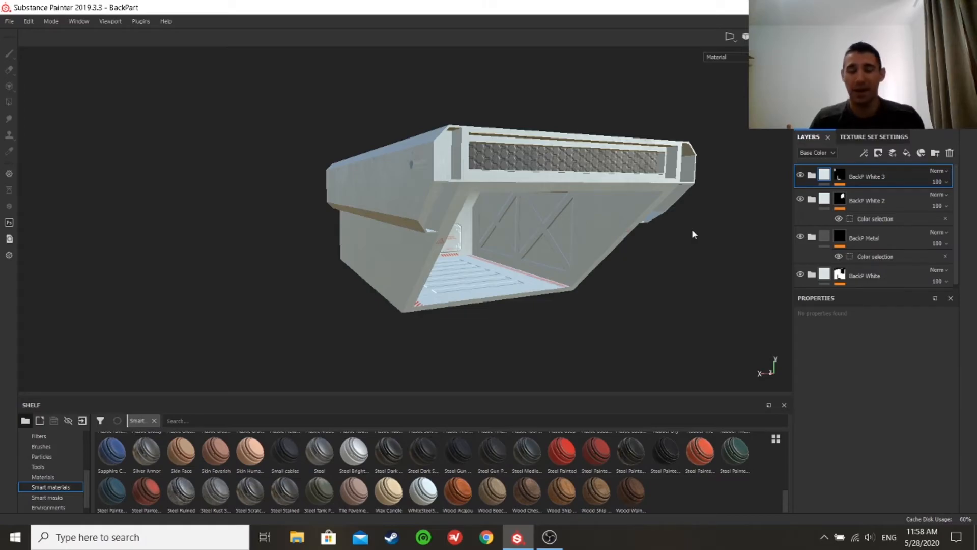
{"action": "left_click_drag", "start_coordinate": [657, 258], "coordinate": [656, 271], "text": "alt"}
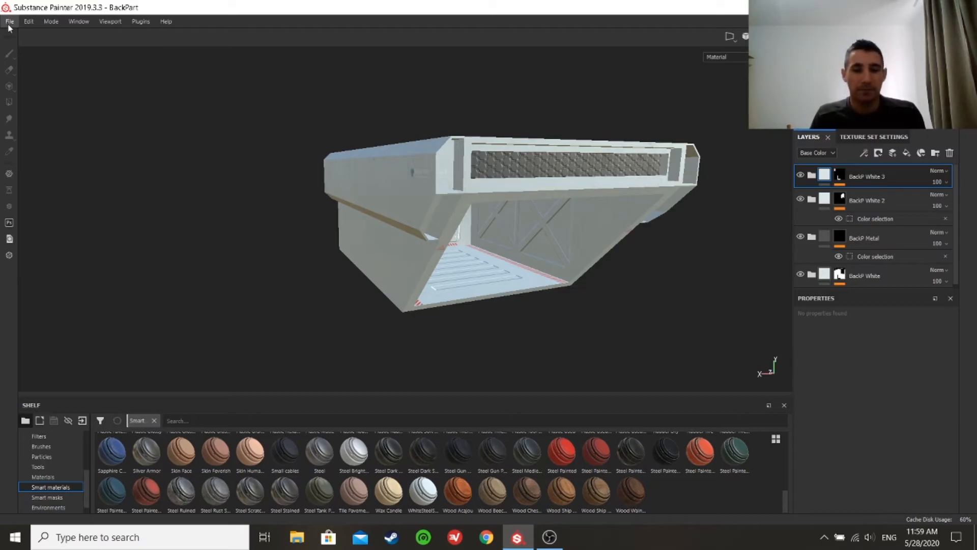
{"action": "middle_click_drag", "start_coordinate": [266, 185], "coordinate": [270, 204]}
{"action": "left_click_drag", "start_coordinate": [271, 203], "coordinate": [313, 223], "text": "alt"}
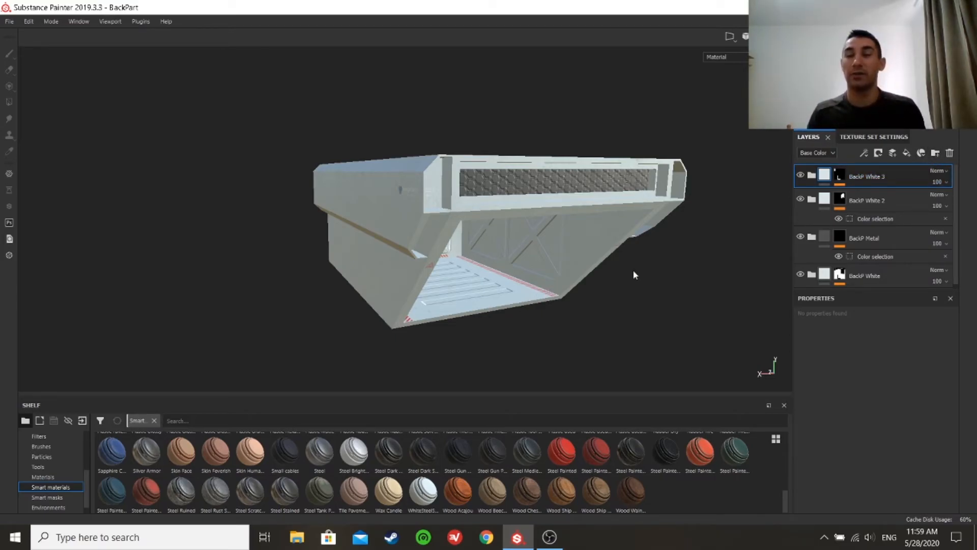
{"action": "left_click_drag", "start_coordinate": [629, 288], "coordinate": [647, 269], "text": "alt"}
{"action": "middle_click_drag", "start_coordinate": [665, 273], "coordinate": [678, 266], "text": "alt"}
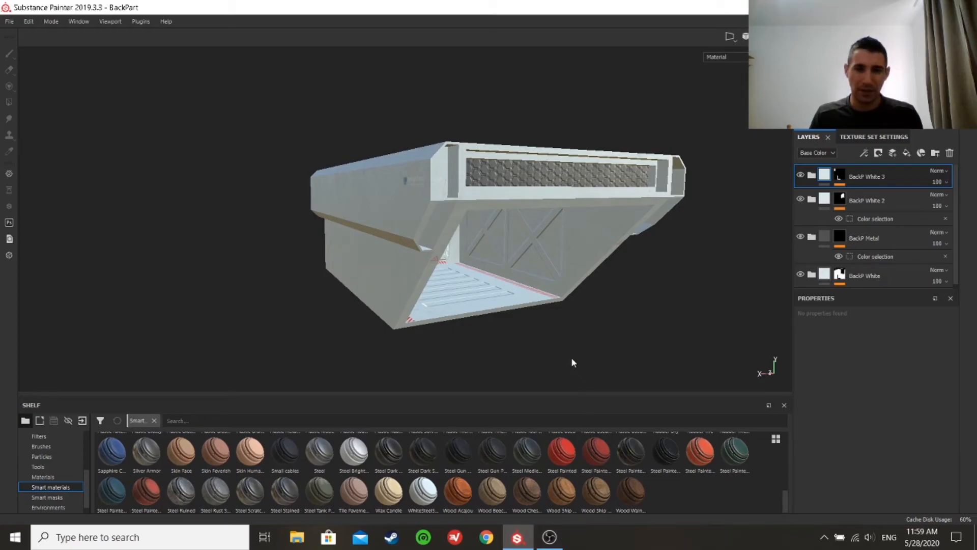
{"action": "left_click_drag", "start_coordinate": [569, 338], "coordinate": [566, 351], "text": "alt"}
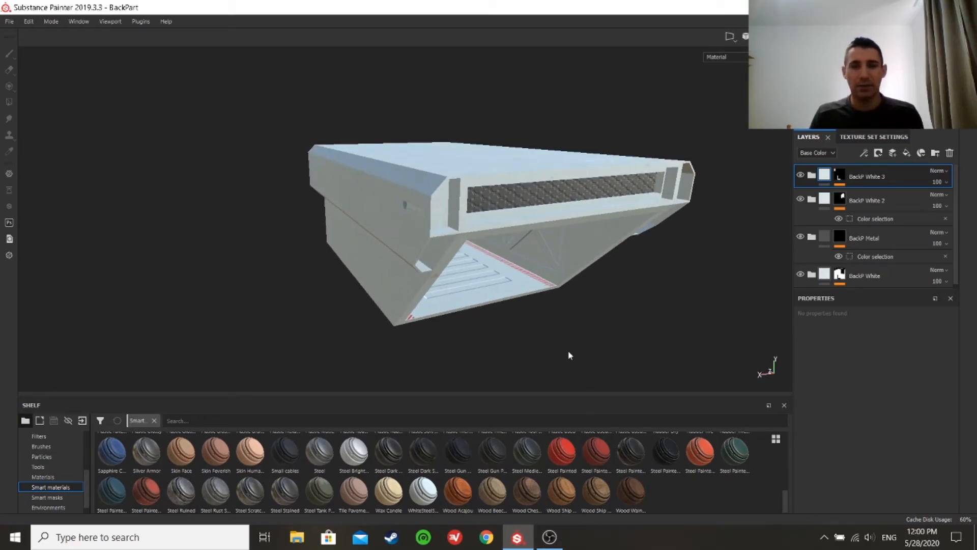